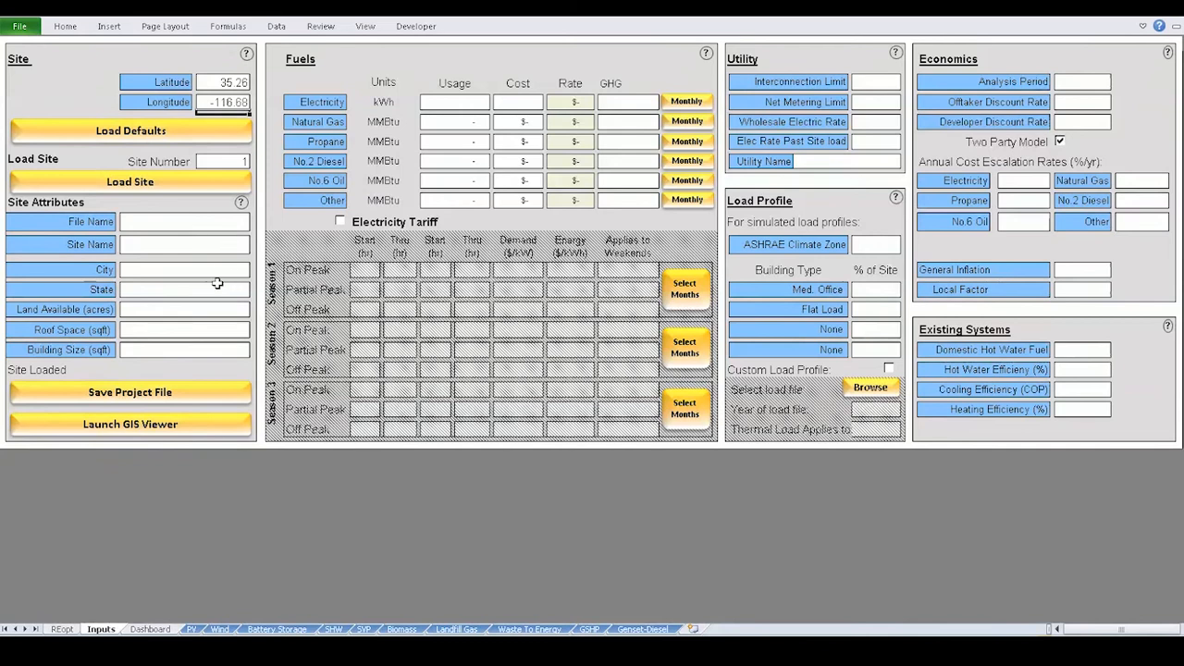
Enter 50 acres of available land, and an electricity usage of 126,000,000 kWh with a cost of $20,000,000
click(215, 308)
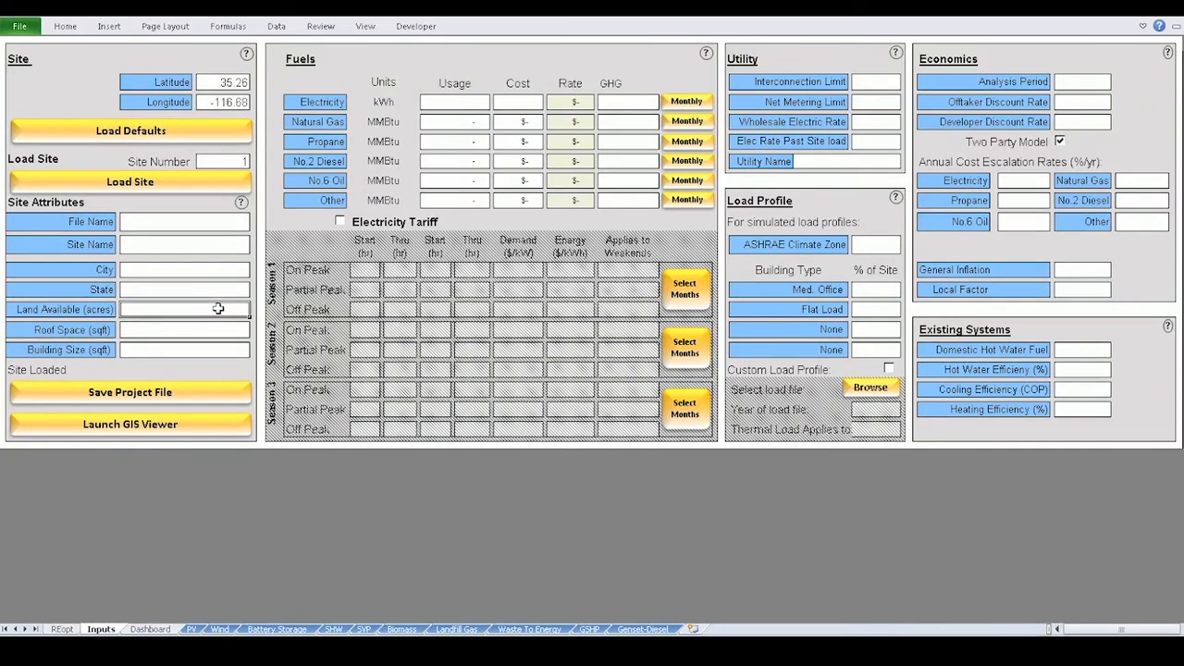
text(50)
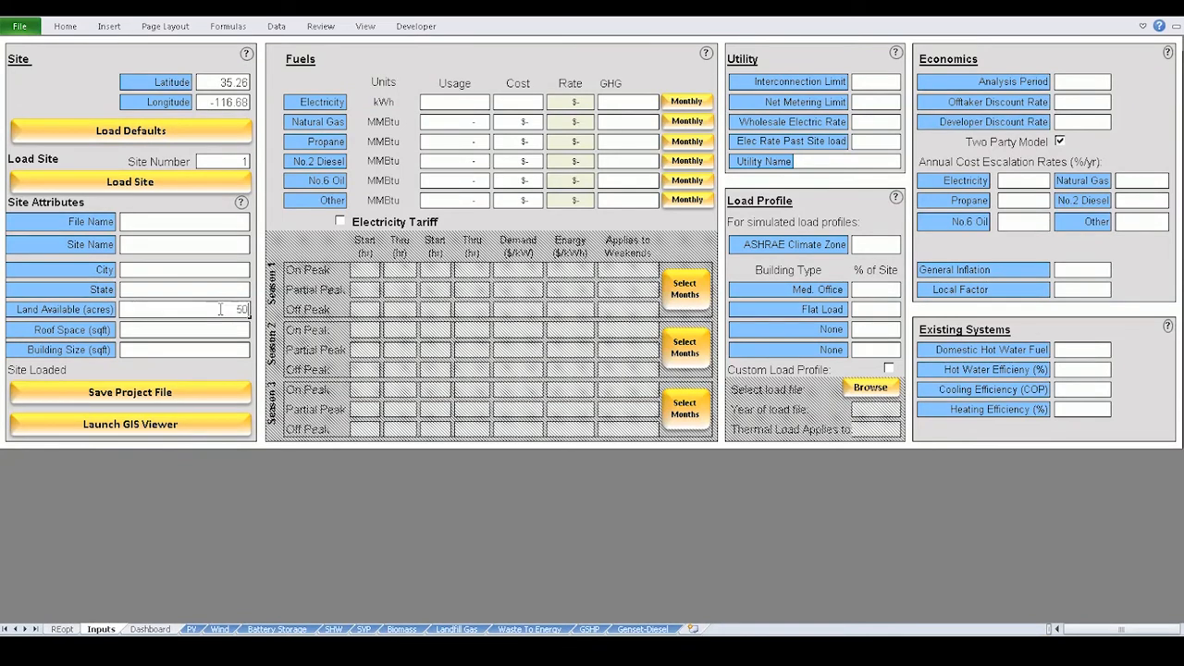
click(438, 103)
text(126,000,000)
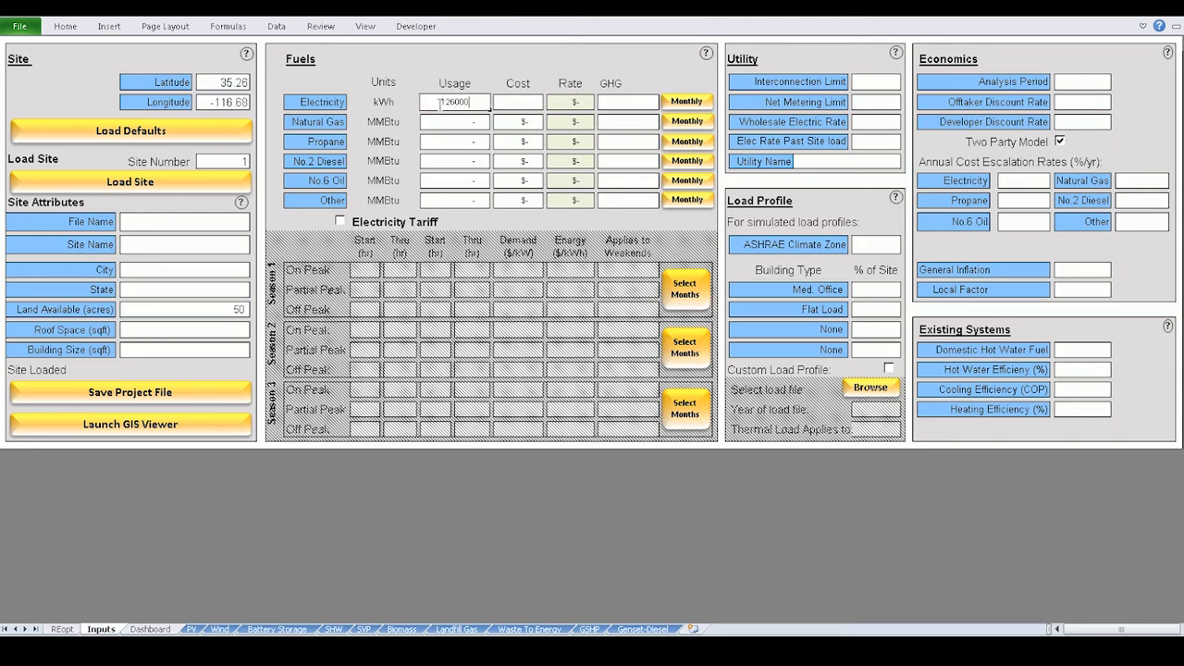
key(Tab)
text(2)
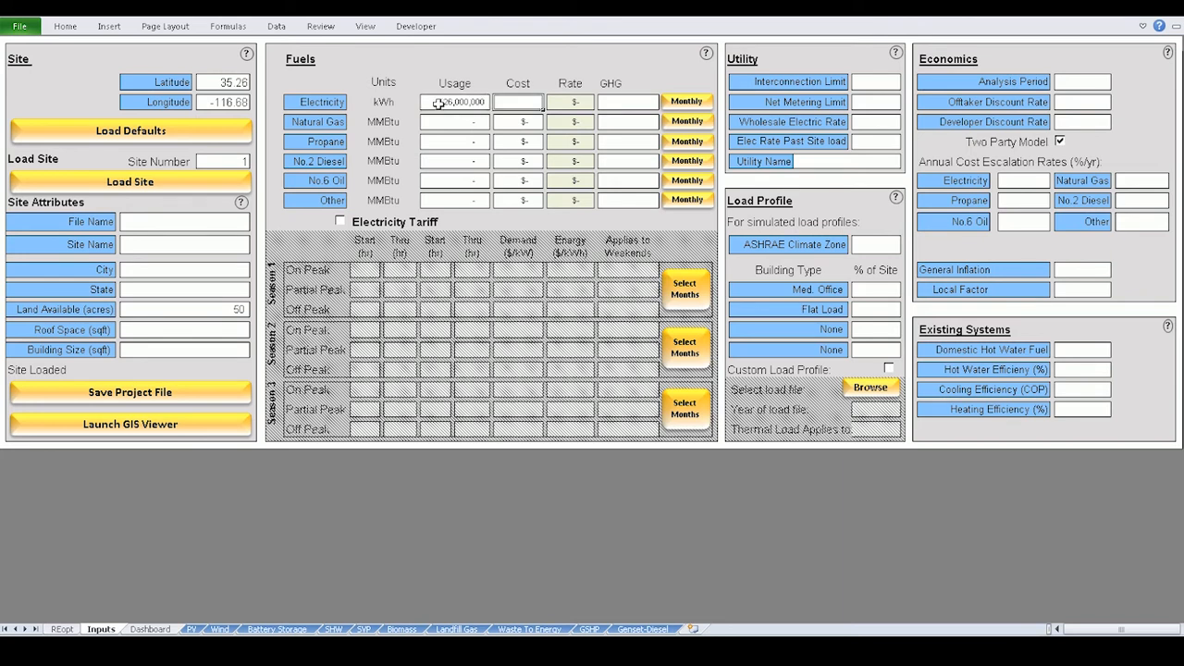
text(0,000,000)
key(Tab)
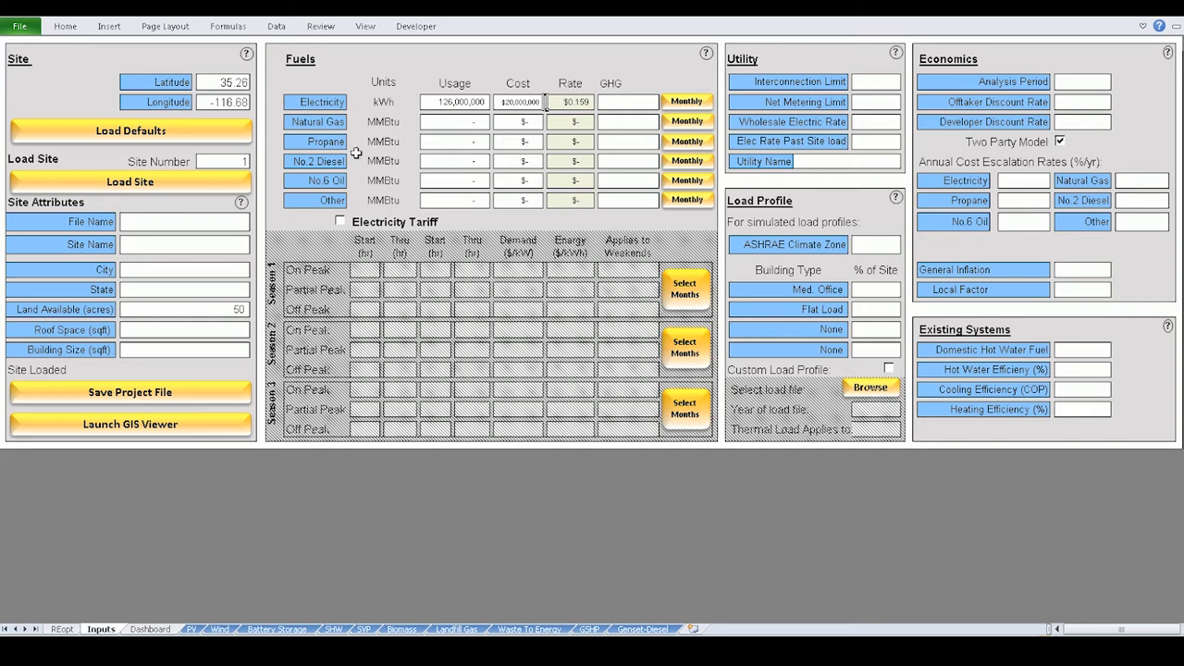
Load the site from the FEMP demo October Site Data file in the FEMP demo folder
click(198, 183)
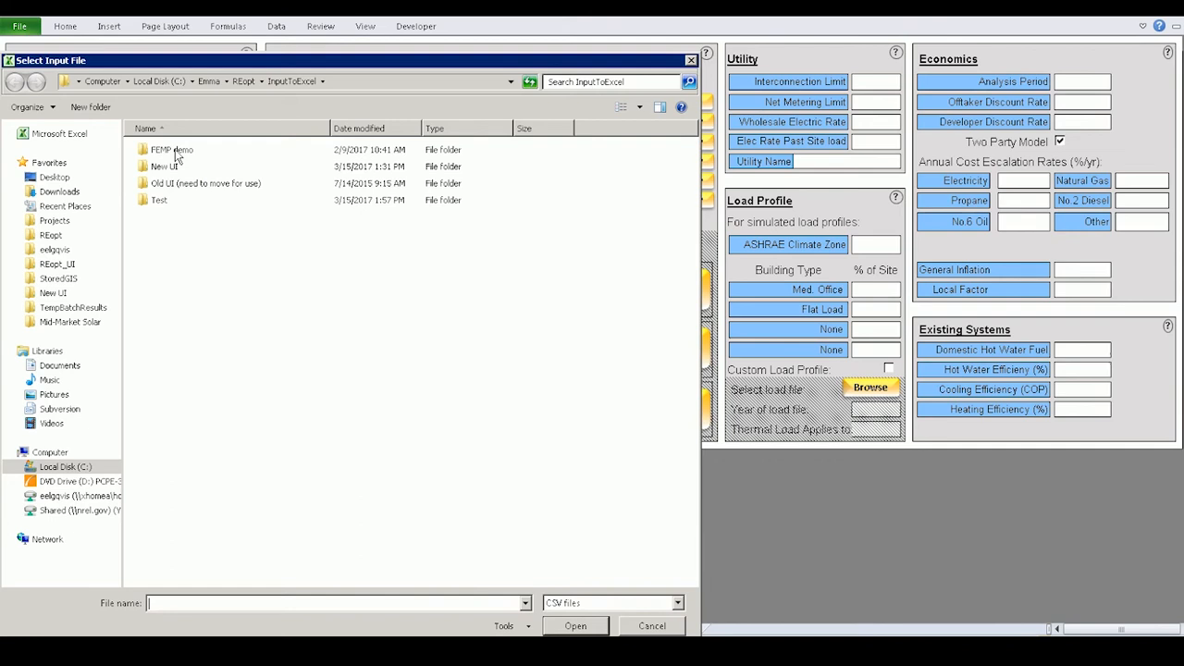
double_click(177, 154)
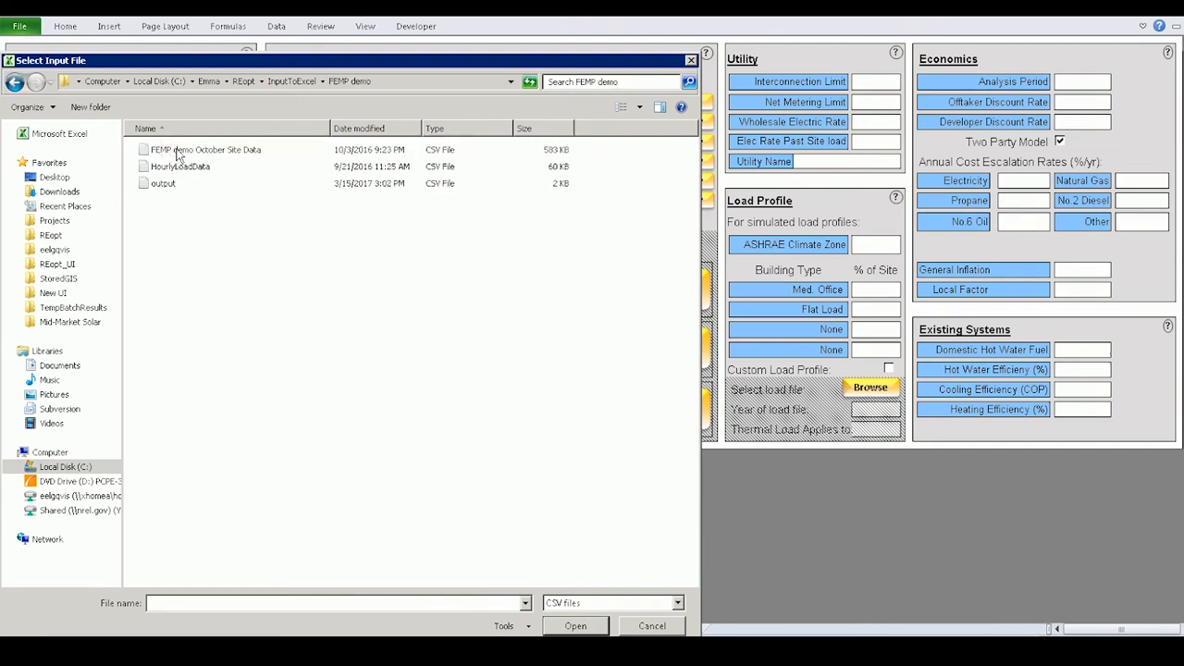
click(178, 153)
double_click(179, 153)
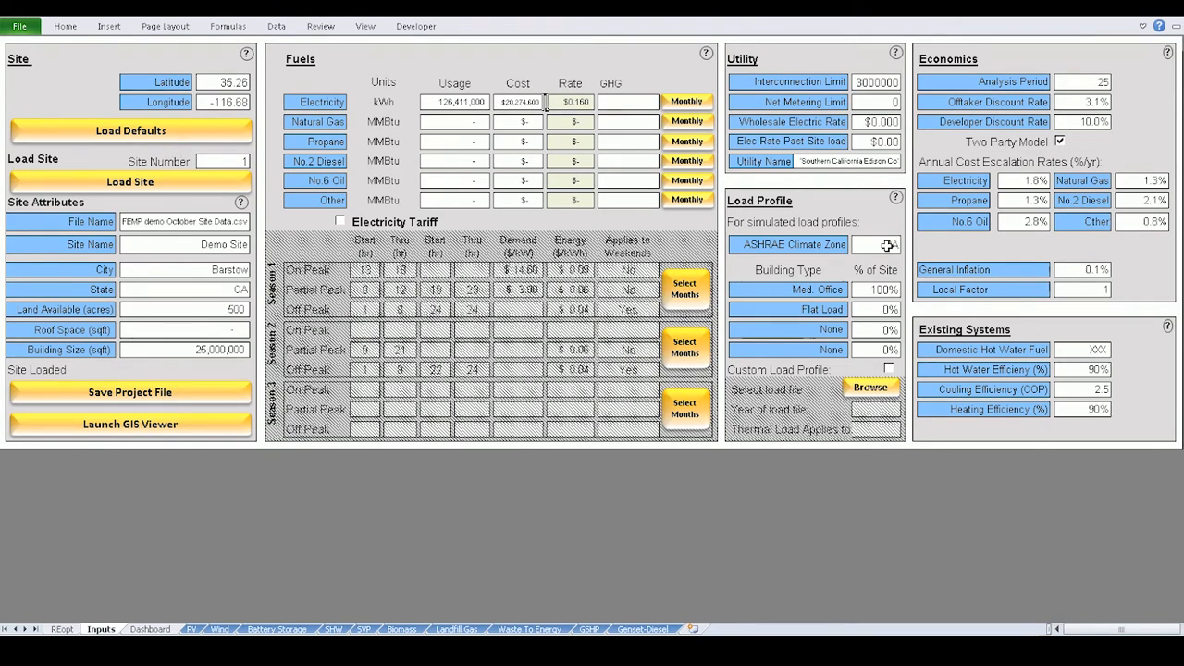
Review the ASHRAE climate zone, the medium office share, the analysis period, both discount rates and the electricity cost escalation rate
click(886, 245)
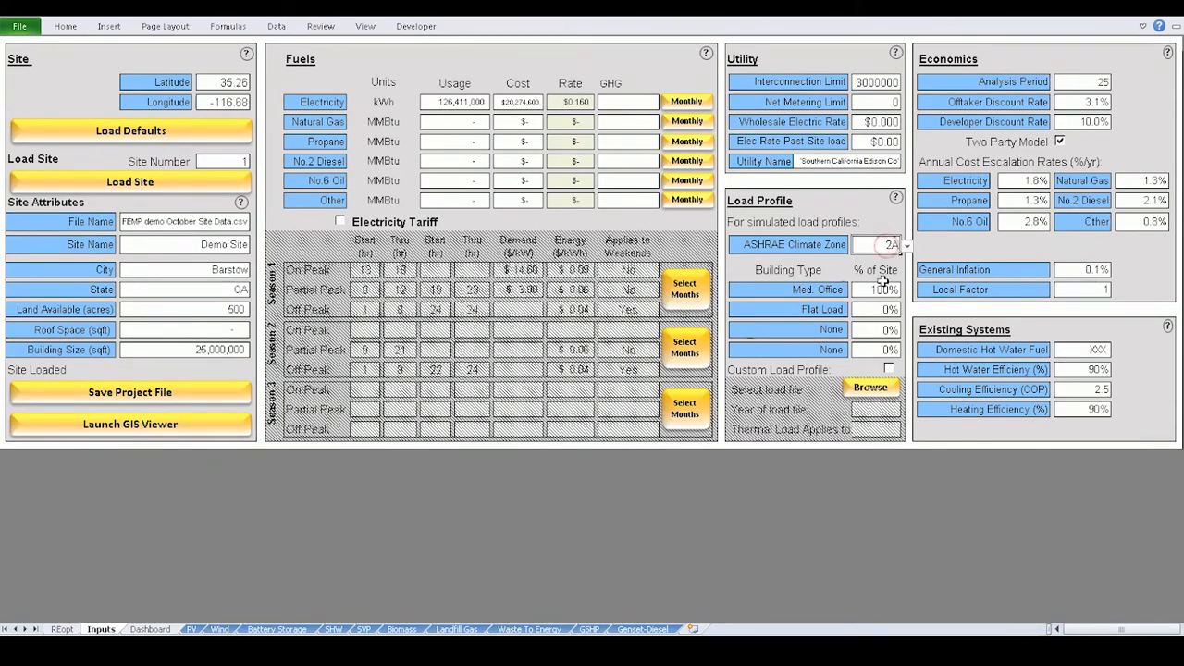
click(879, 290)
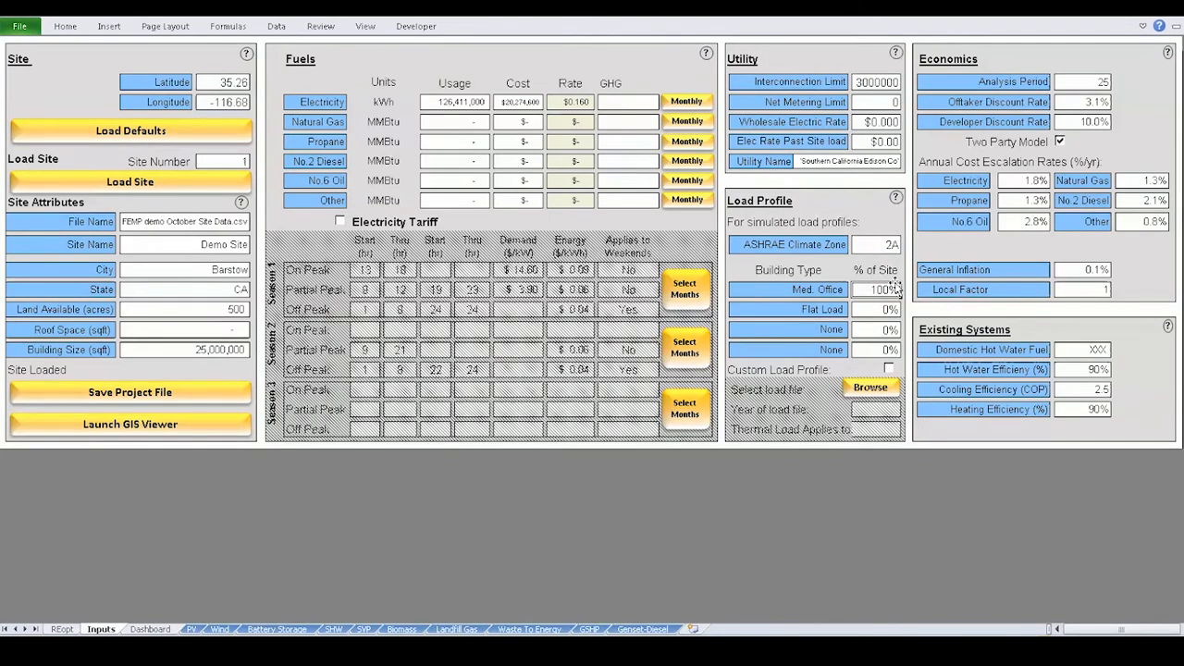
click(1064, 82)
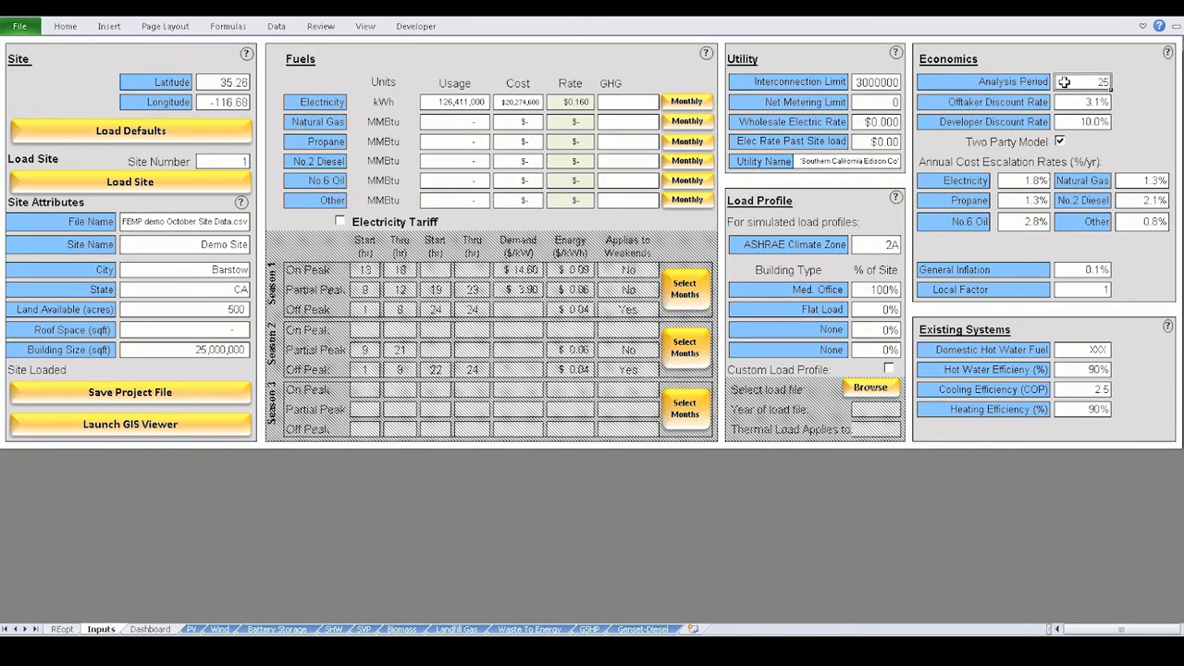
click(1063, 101)
click(1063, 121)
click(1032, 182)
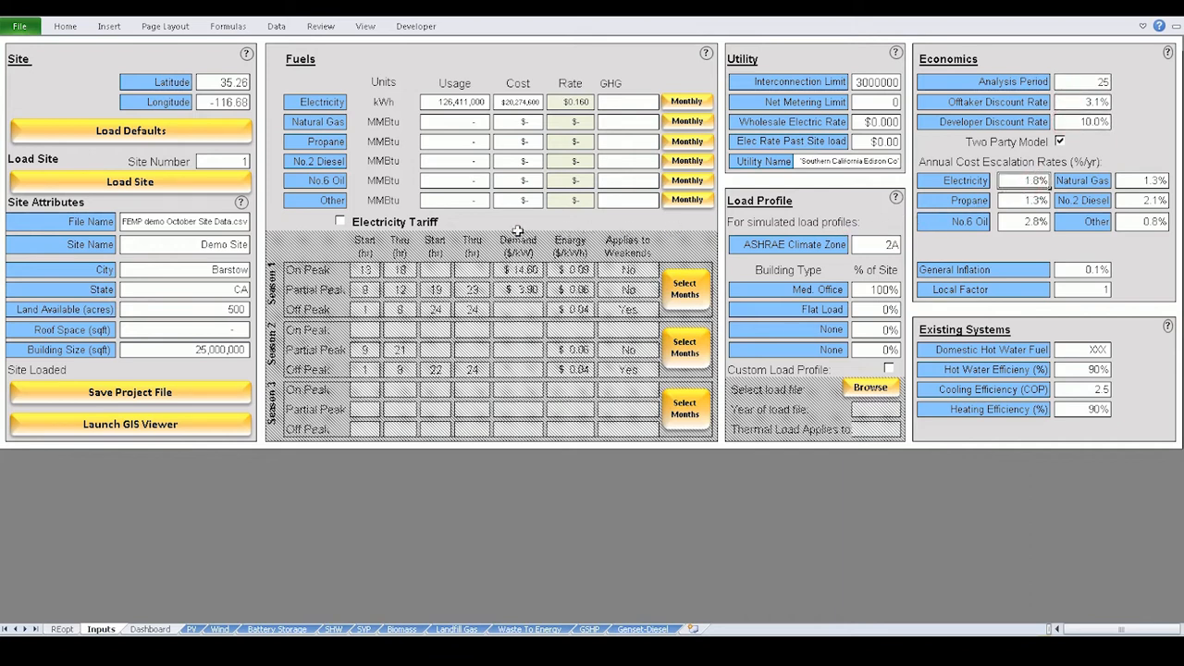
Enable the electricity tariff and check the Season 1 on-peak energy and demand rates
click(339, 223)
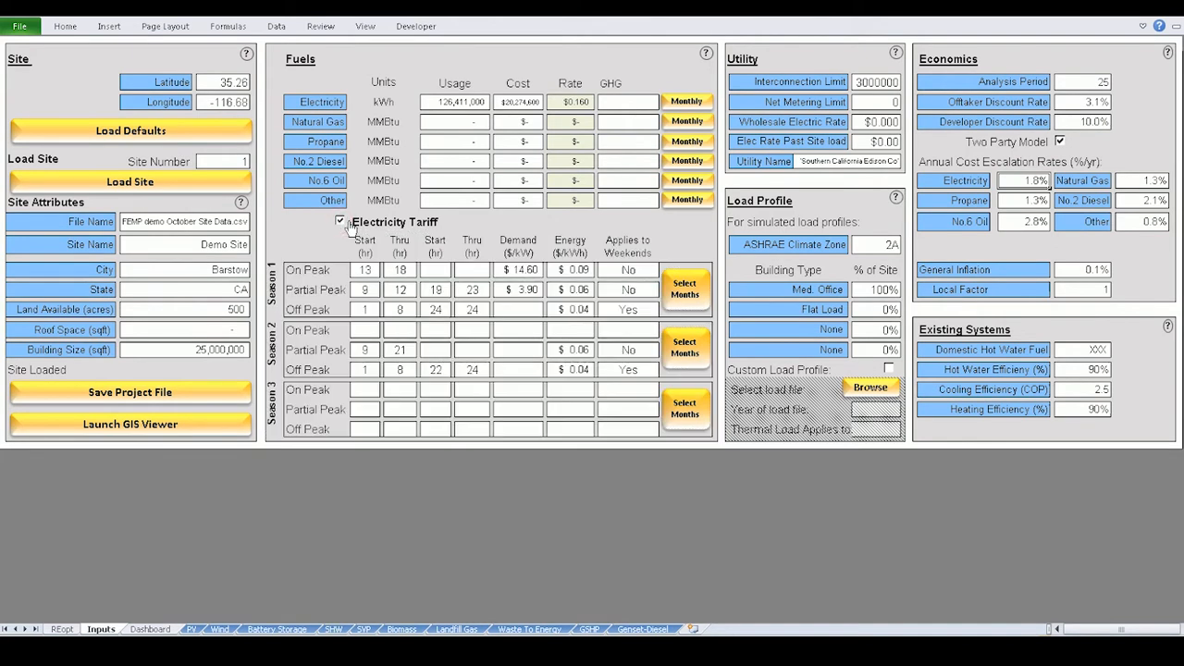
click(572, 270)
click(524, 270)
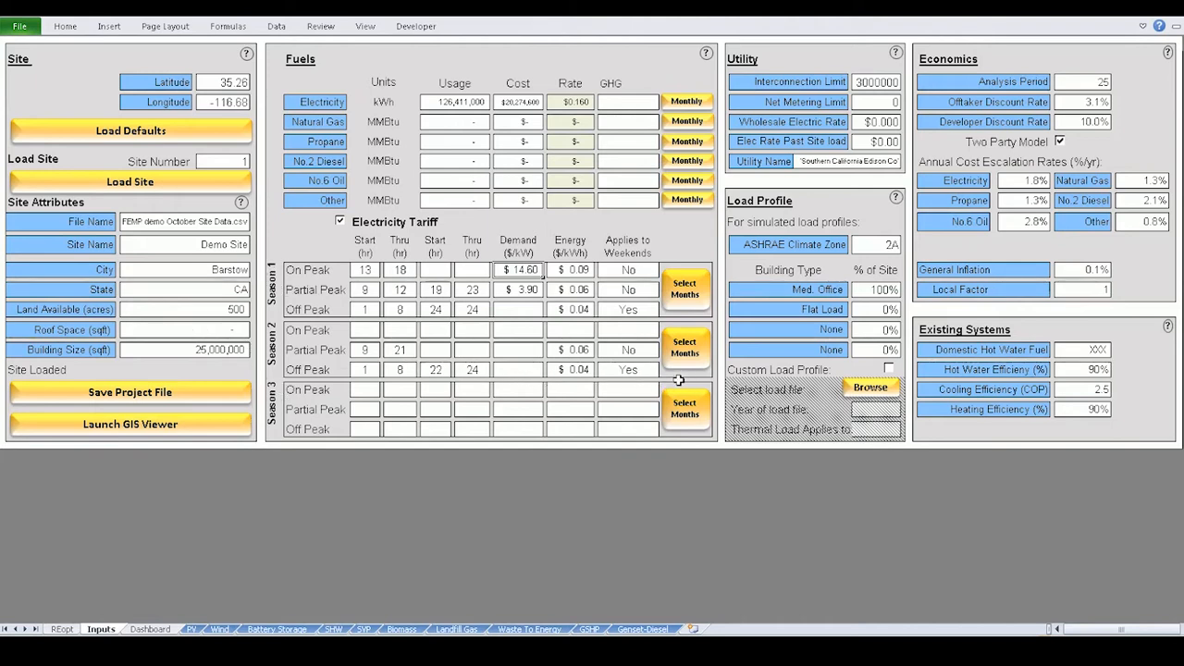
Enable the custom load profile and load the HourlyLoadData file from the FEMP demo folder
click(888, 370)
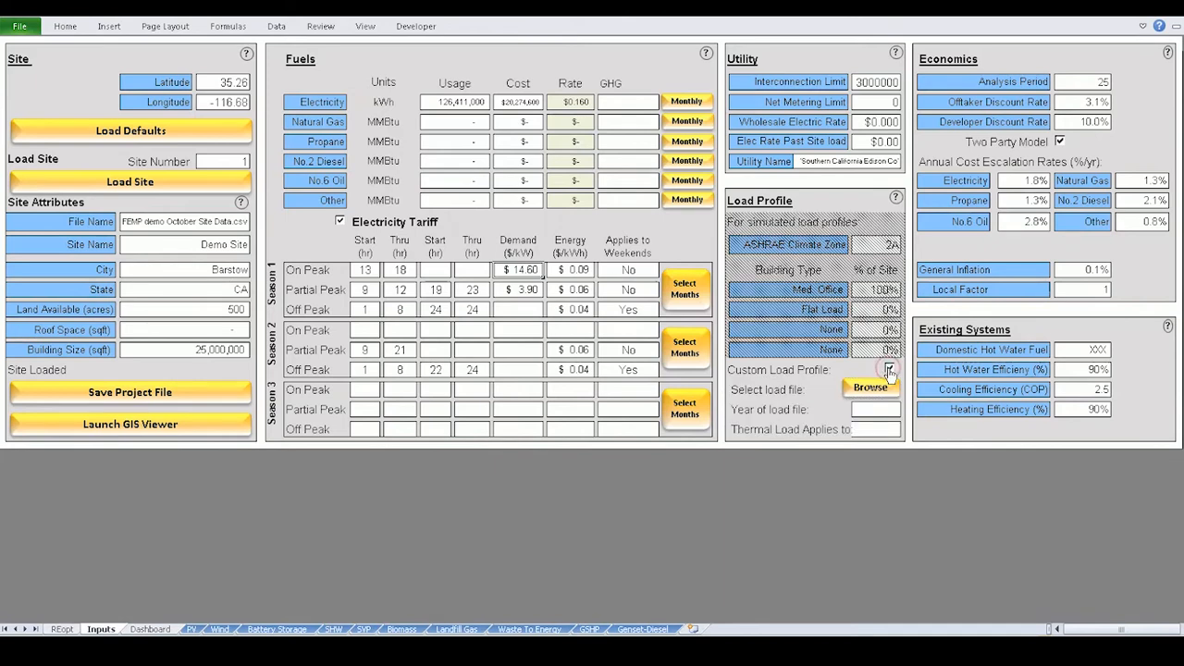
click(868, 388)
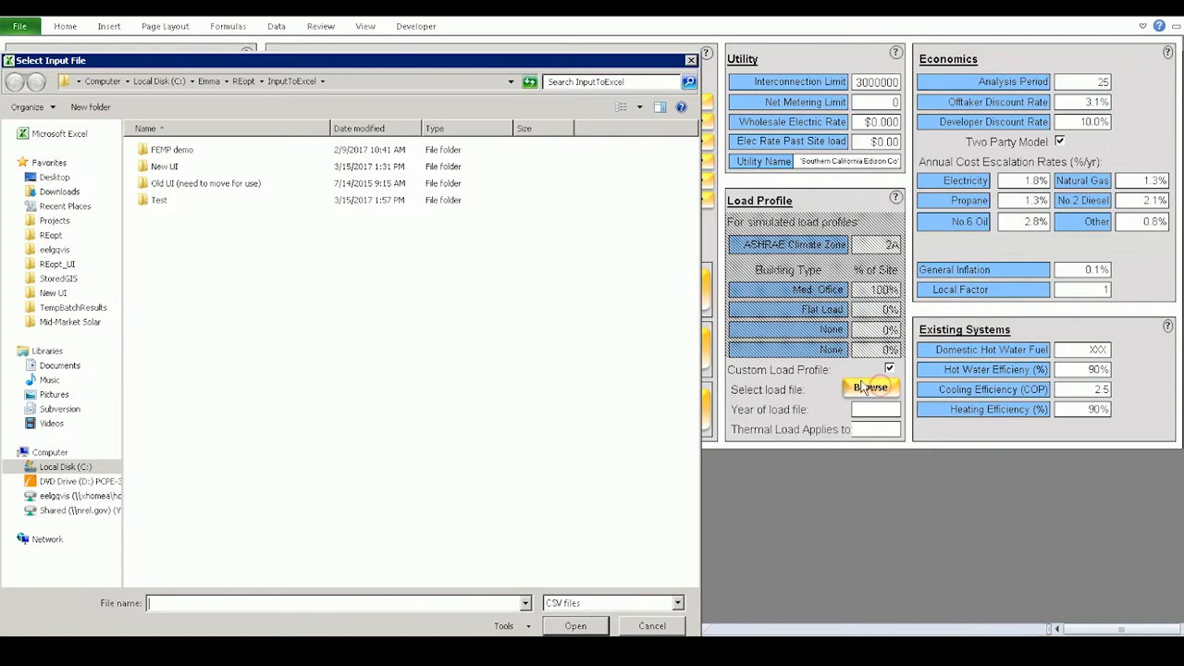
click(170, 154)
key(Return)
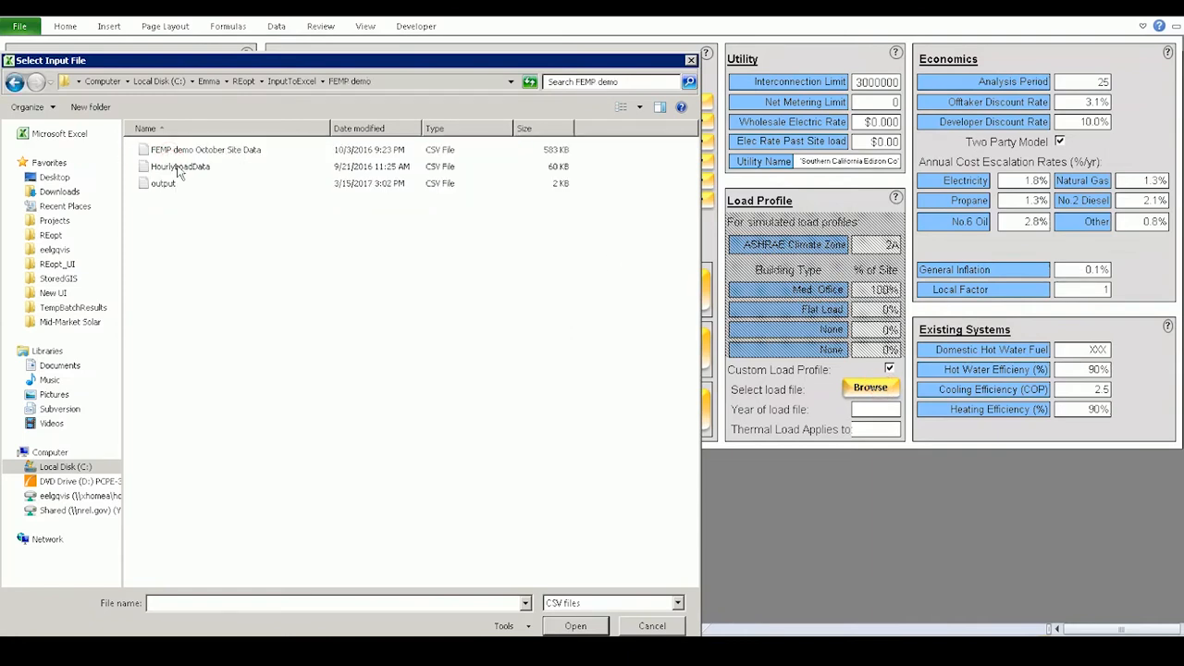
double_click(171, 164)
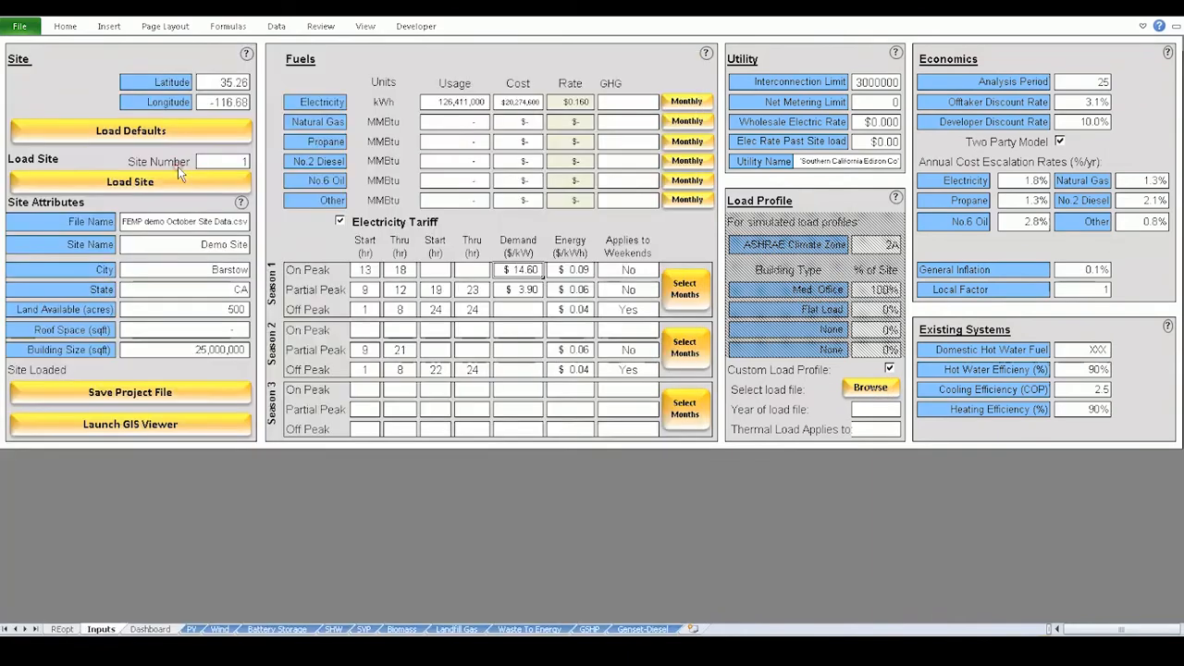
Set the year of the load file to 2016 and the thermal load application to NA
click(885, 408)
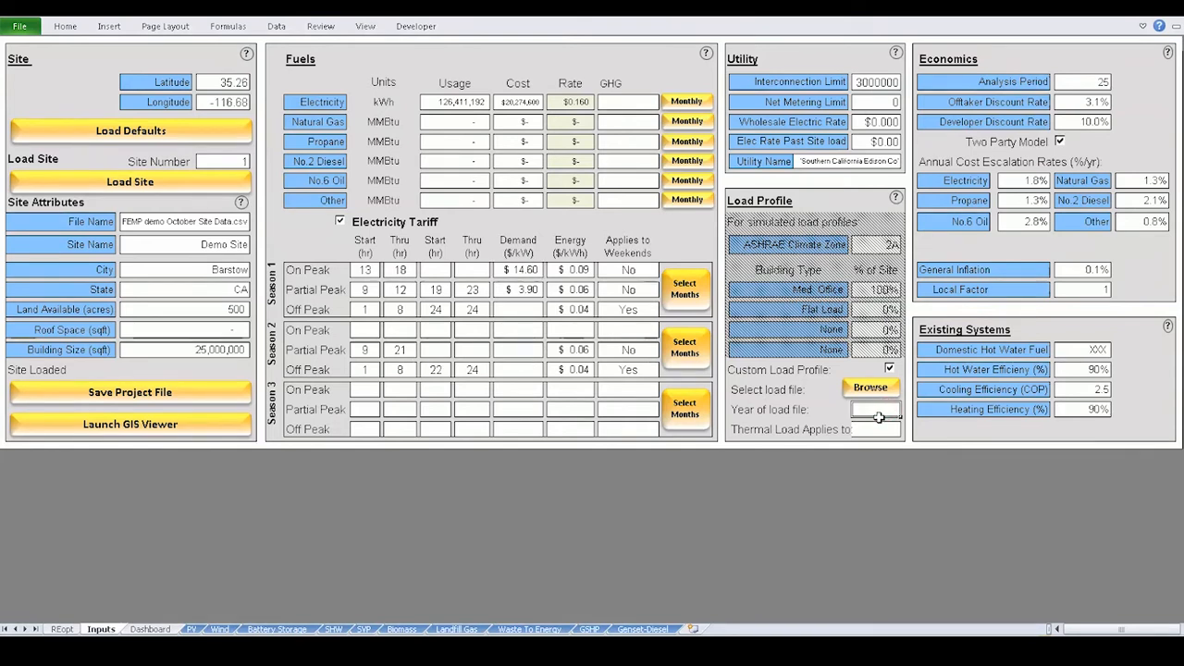
text(2016)
key(Return)
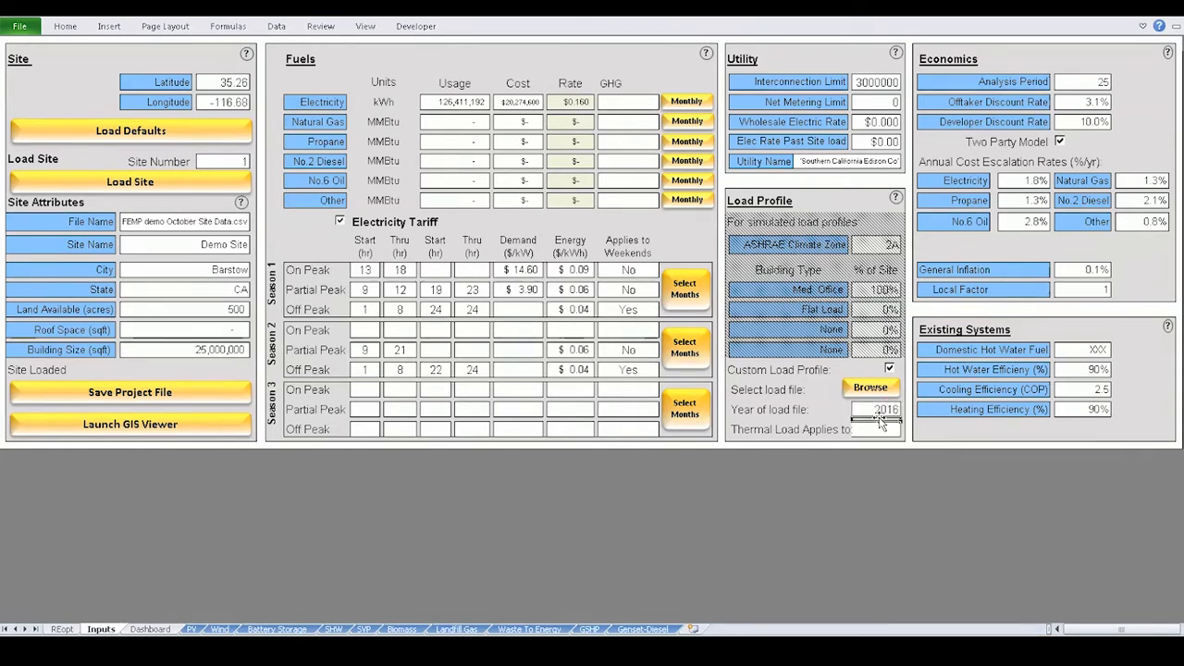
text(NA)
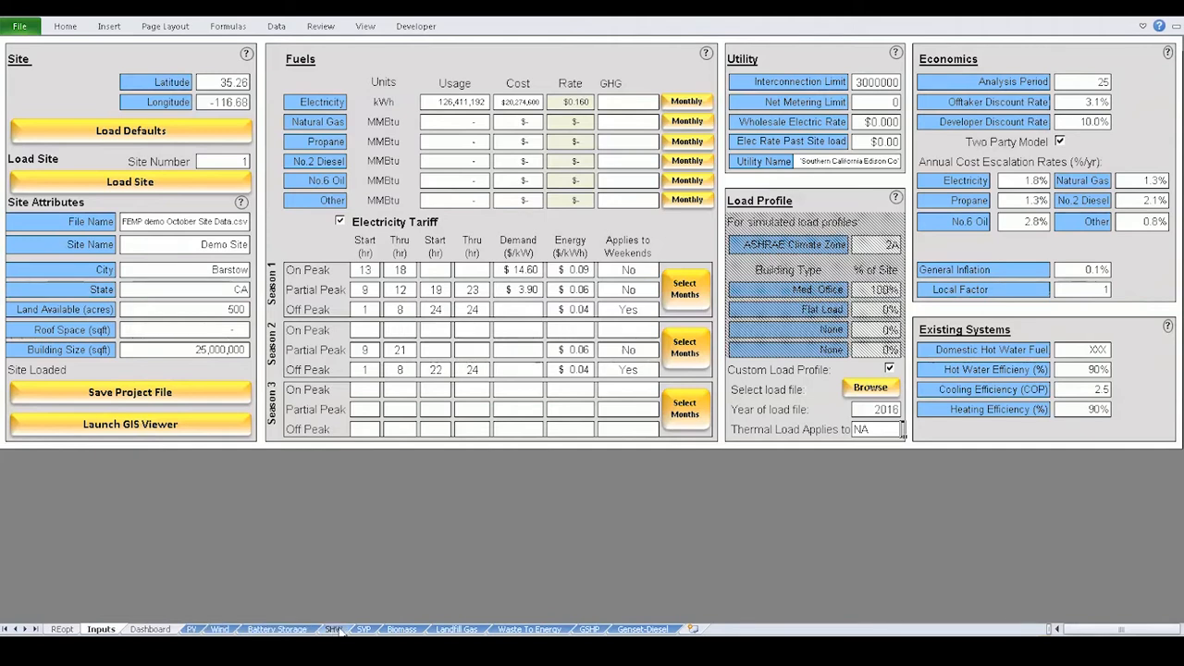
Review the cost, incentive and system characteristic inputs on the PV, Wind and Battery Storage sheets
click(196, 629)
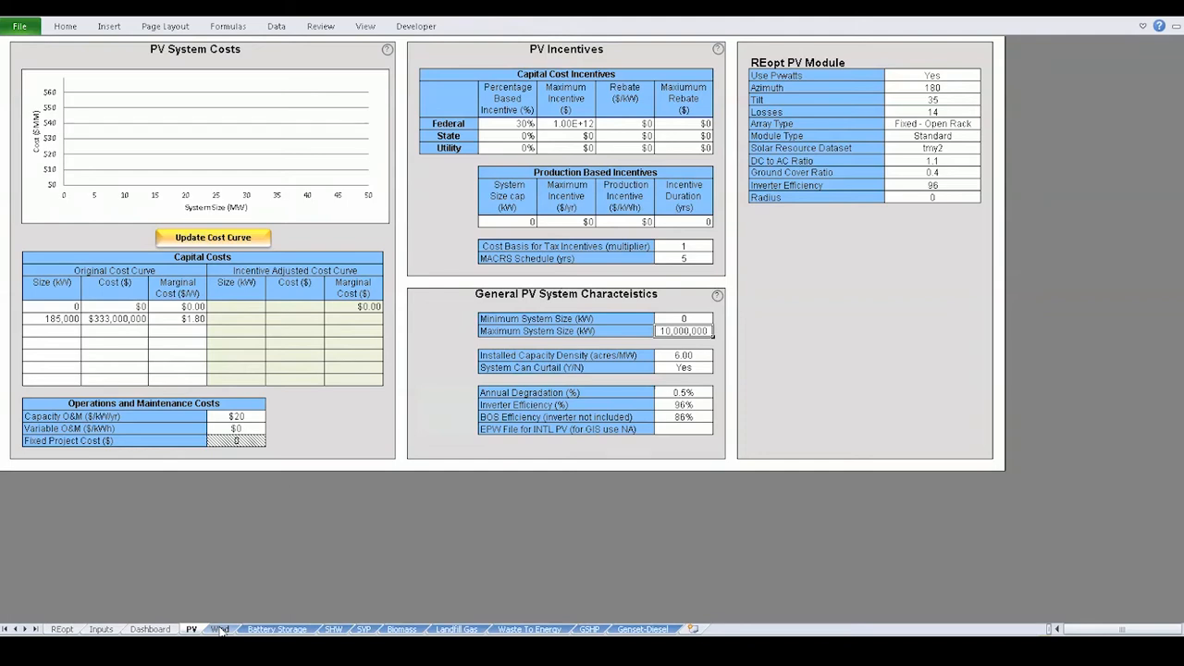
click(219, 629)
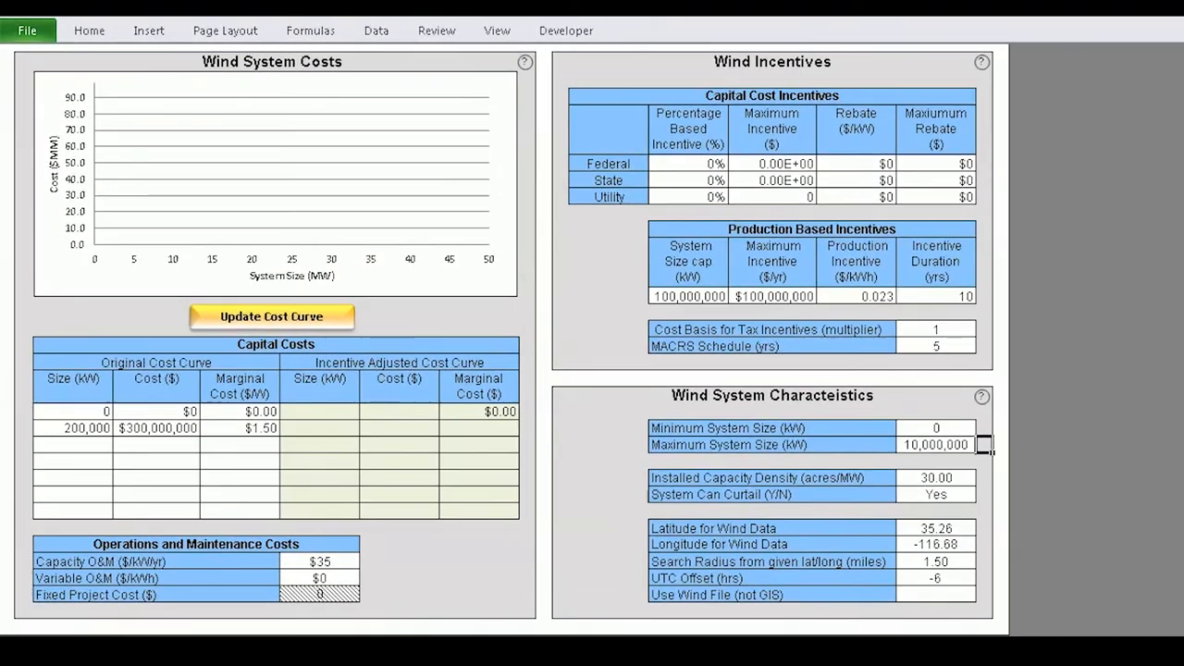
click(276, 629)
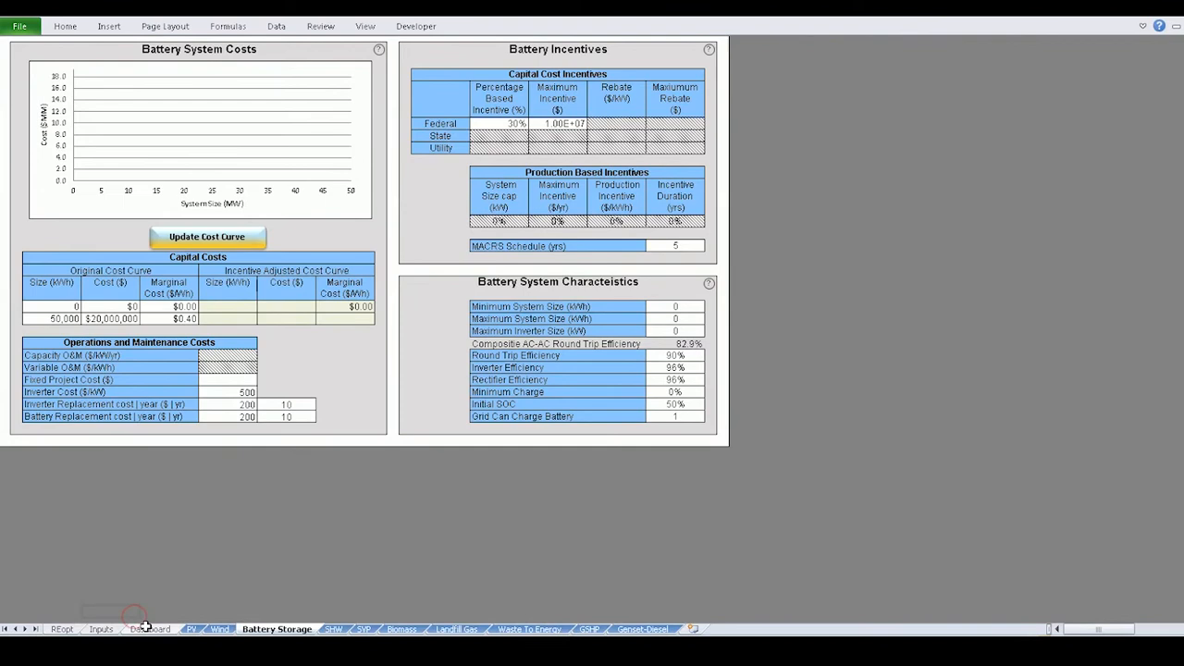
On the Dashboard sheet, choose MinLCC as the analysis type and run the optimization
click(148, 629)
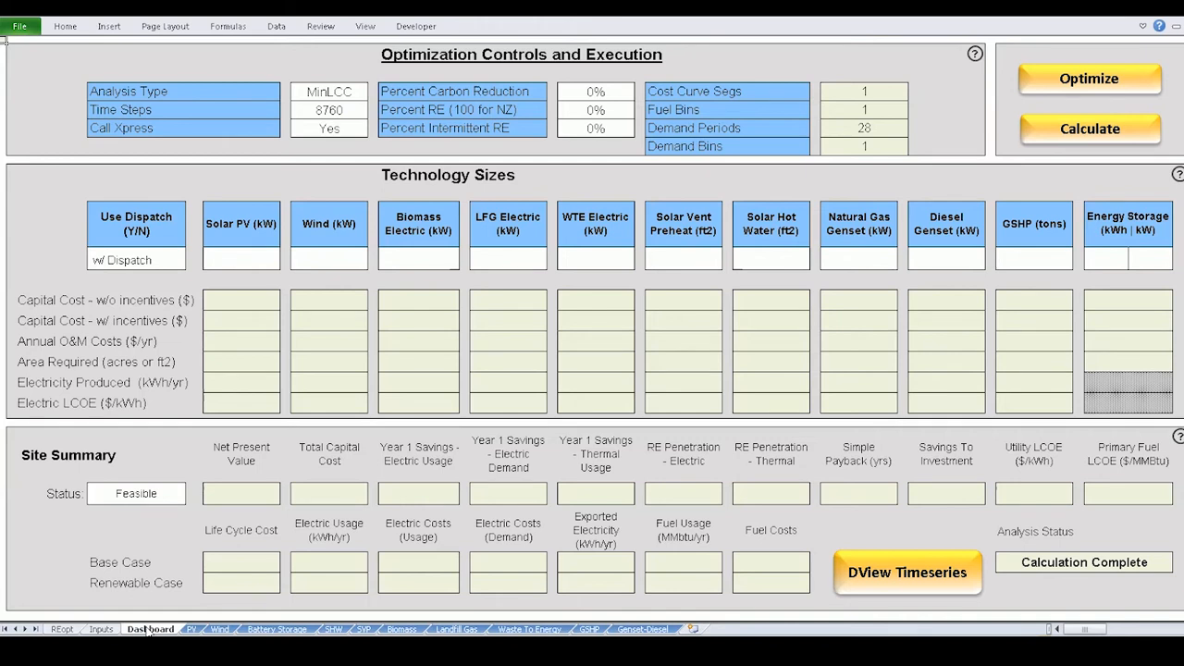
click(148, 632)
click(374, 96)
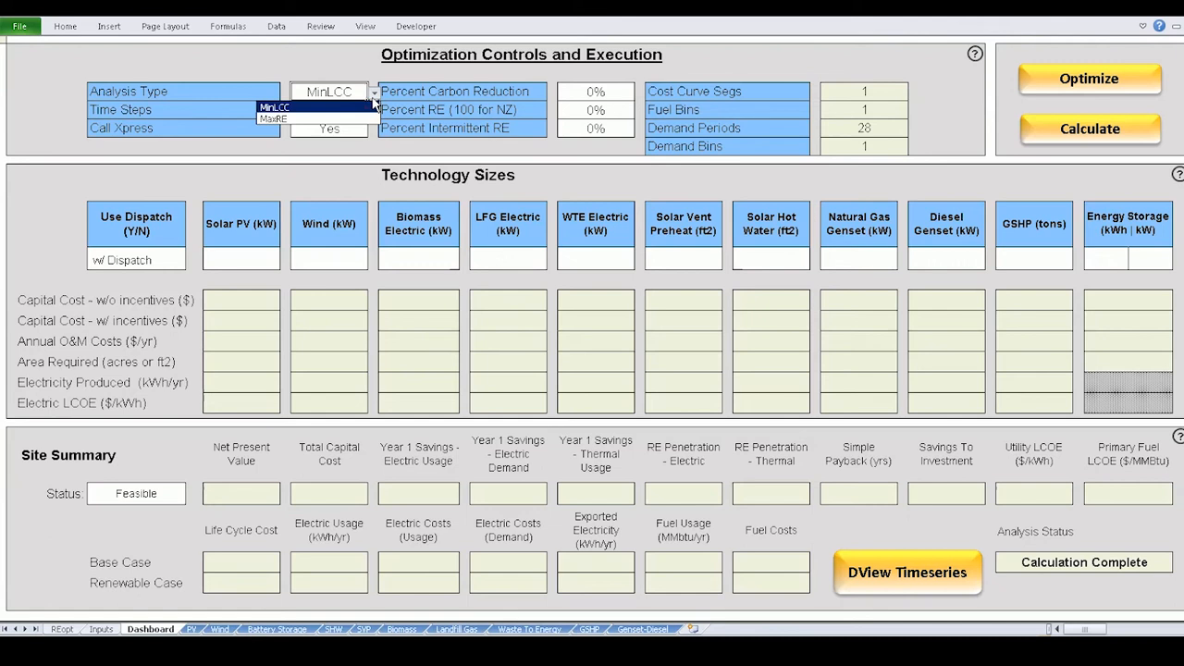
click(363, 108)
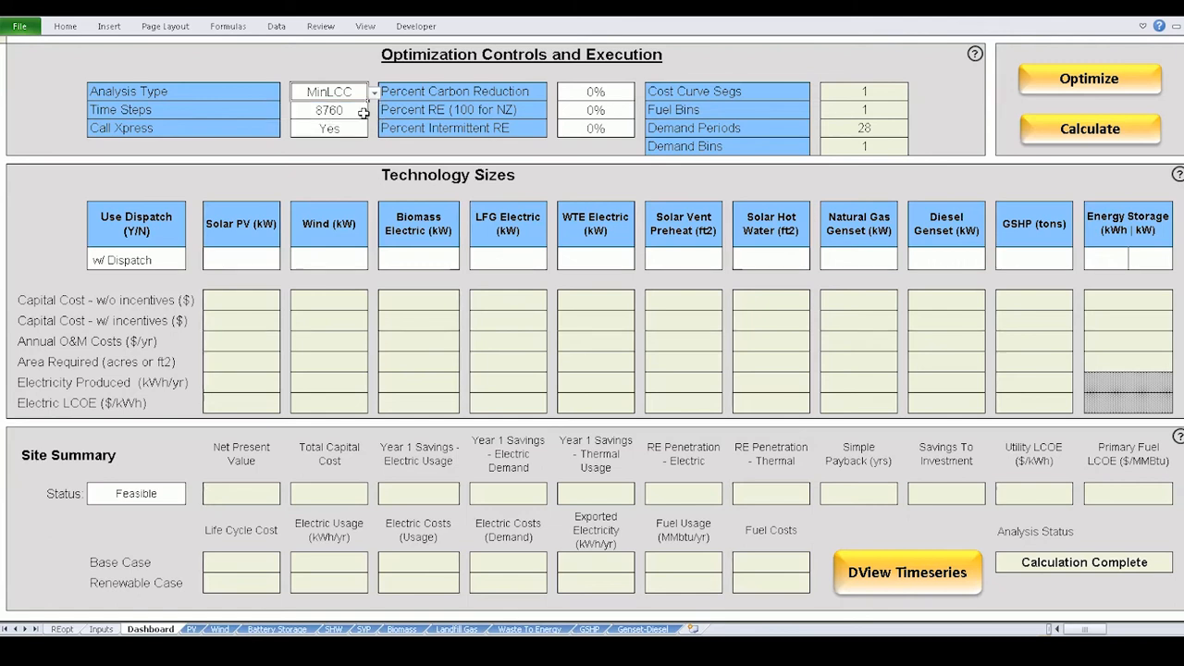
click(364, 110)
click(1028, 81)
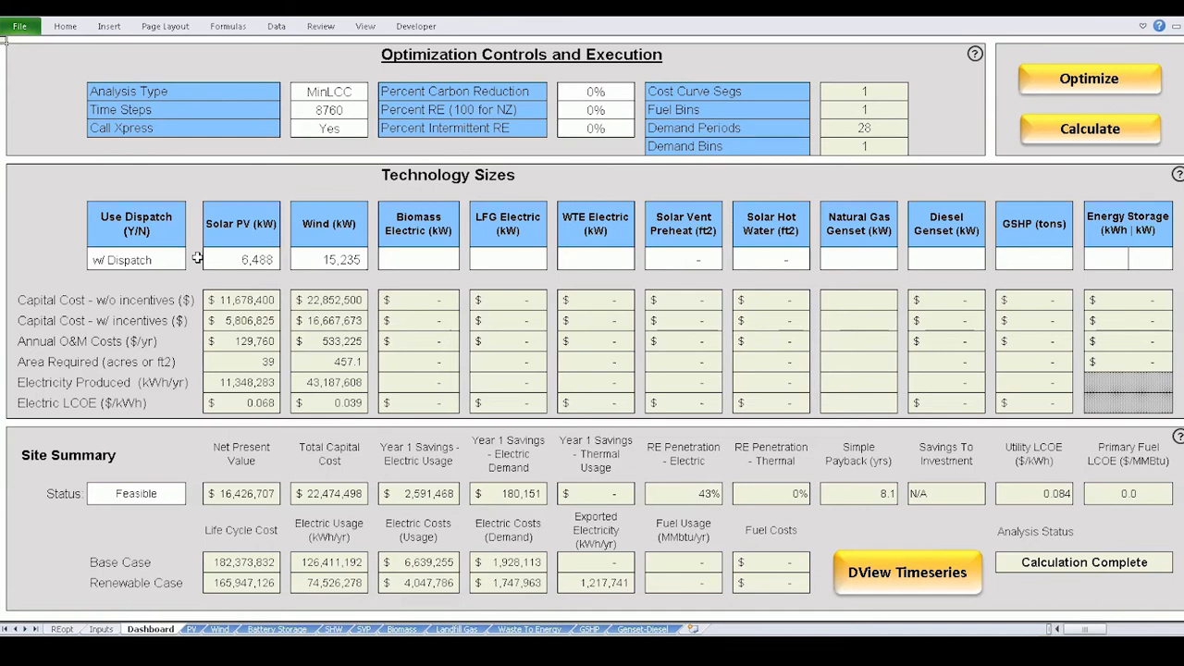
Examine the optimized solar PV and wind sizes, the PV costs, production and LCOE, and the base and renewable case life cycle costs
click(231, 258)
click(319, 260)
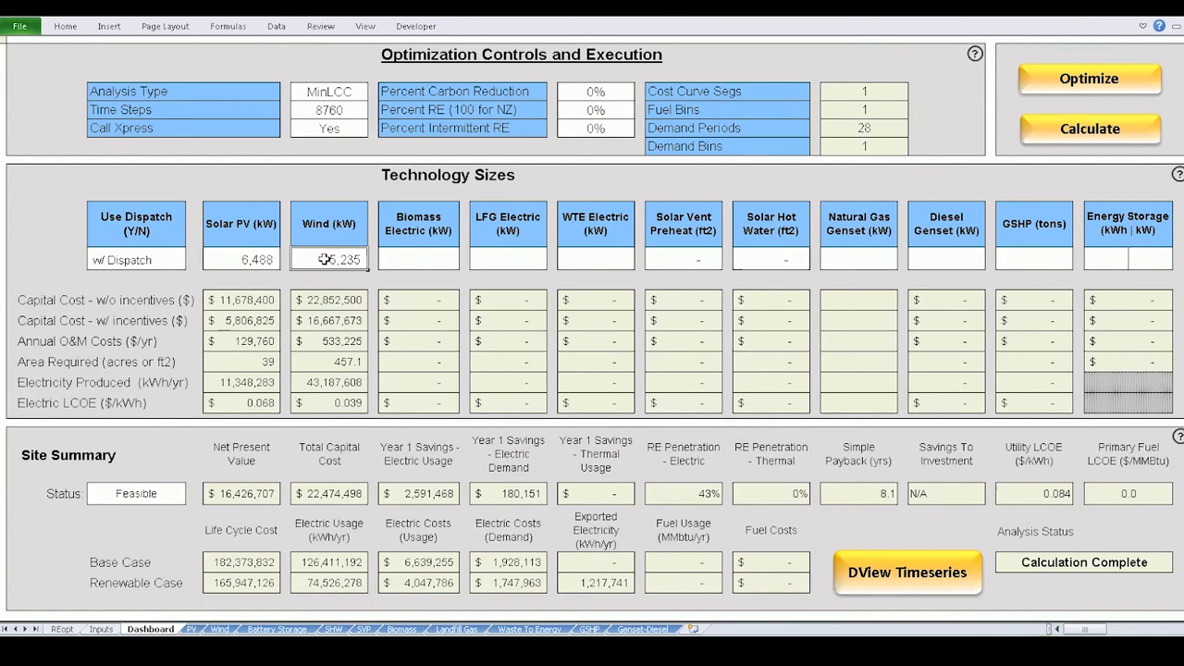
click(248, 297)
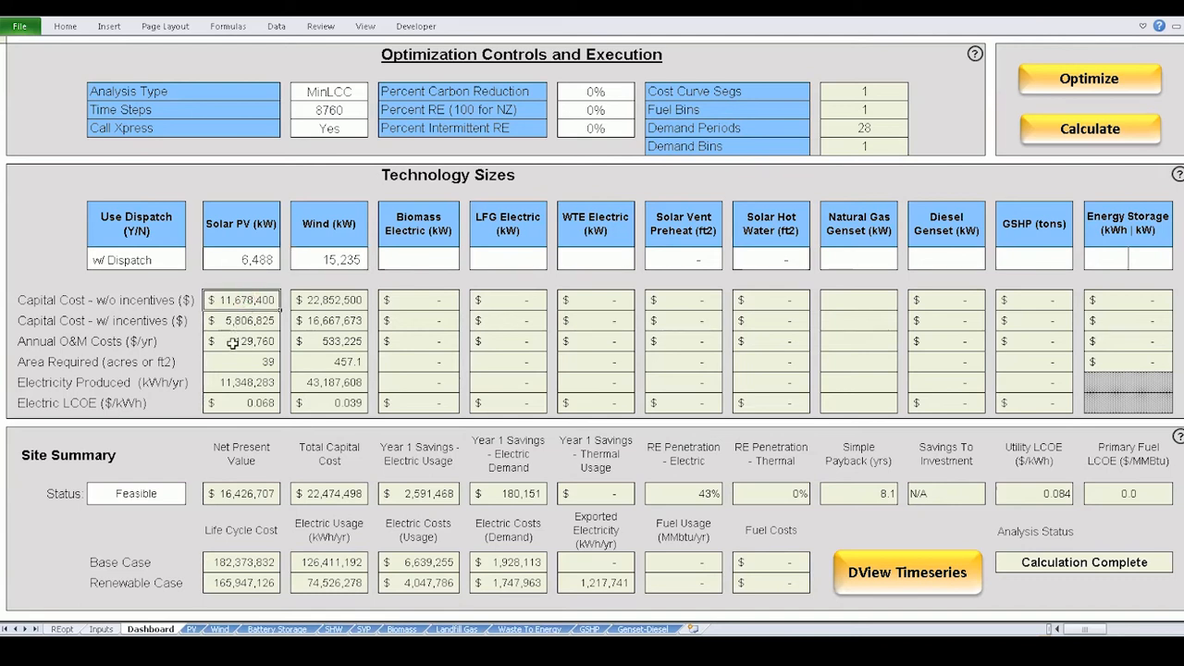
click(233, 342)
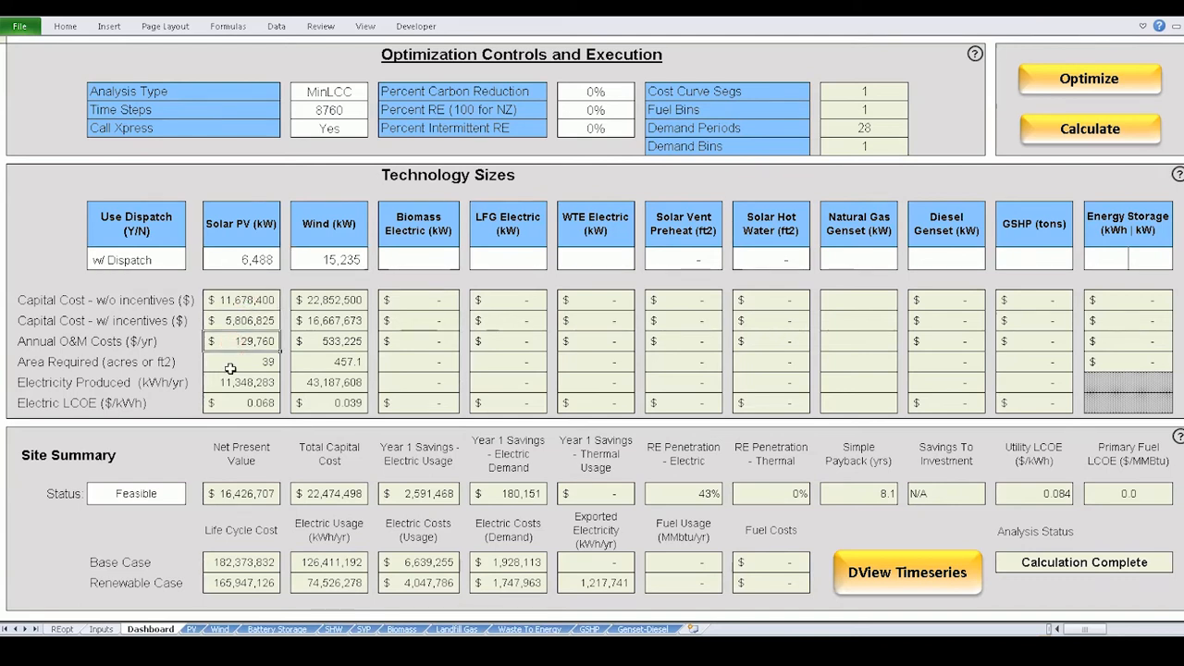
click(229, 382)
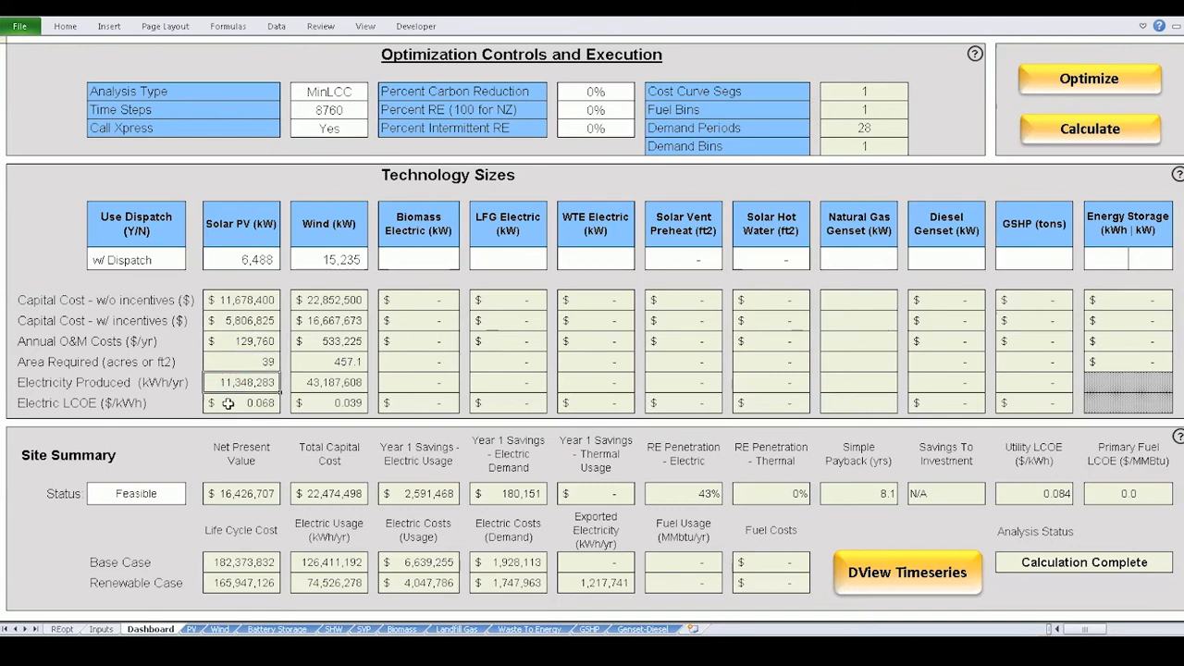
click(228, 403)
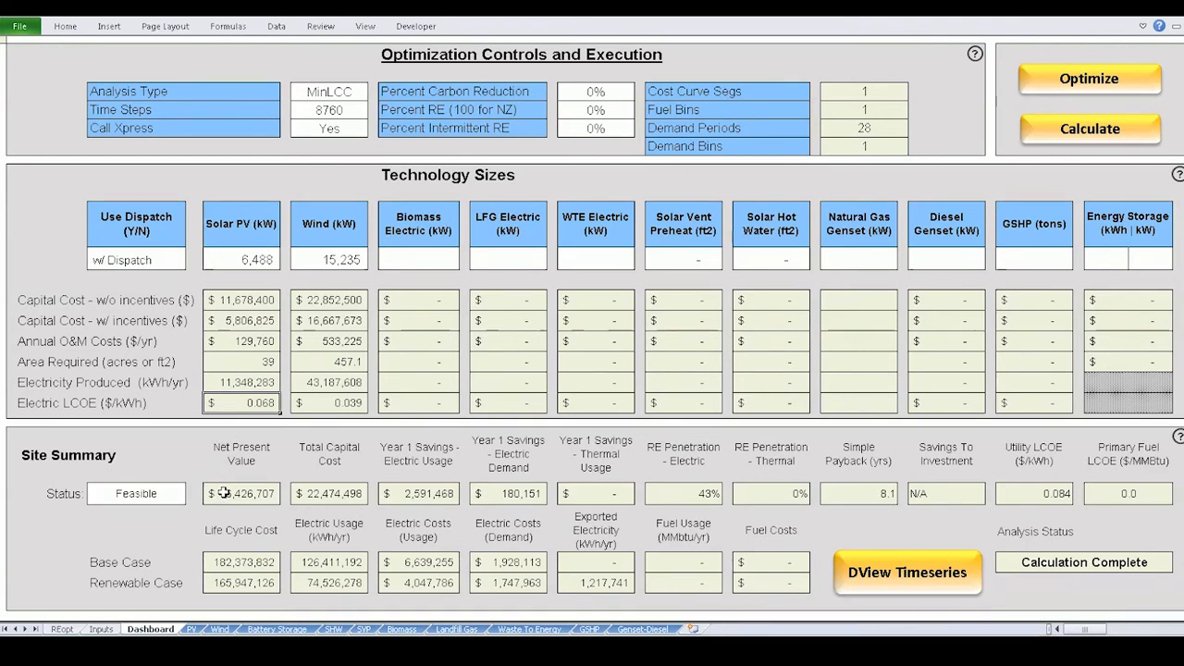
click(223, 561)
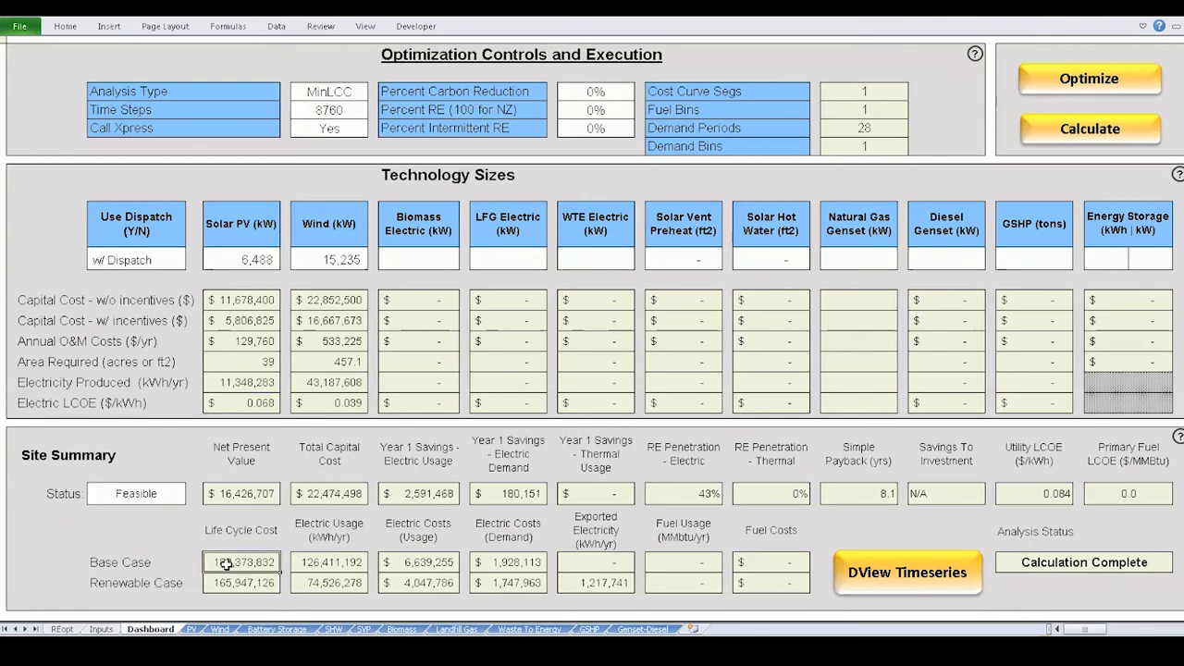
click(226, 581)
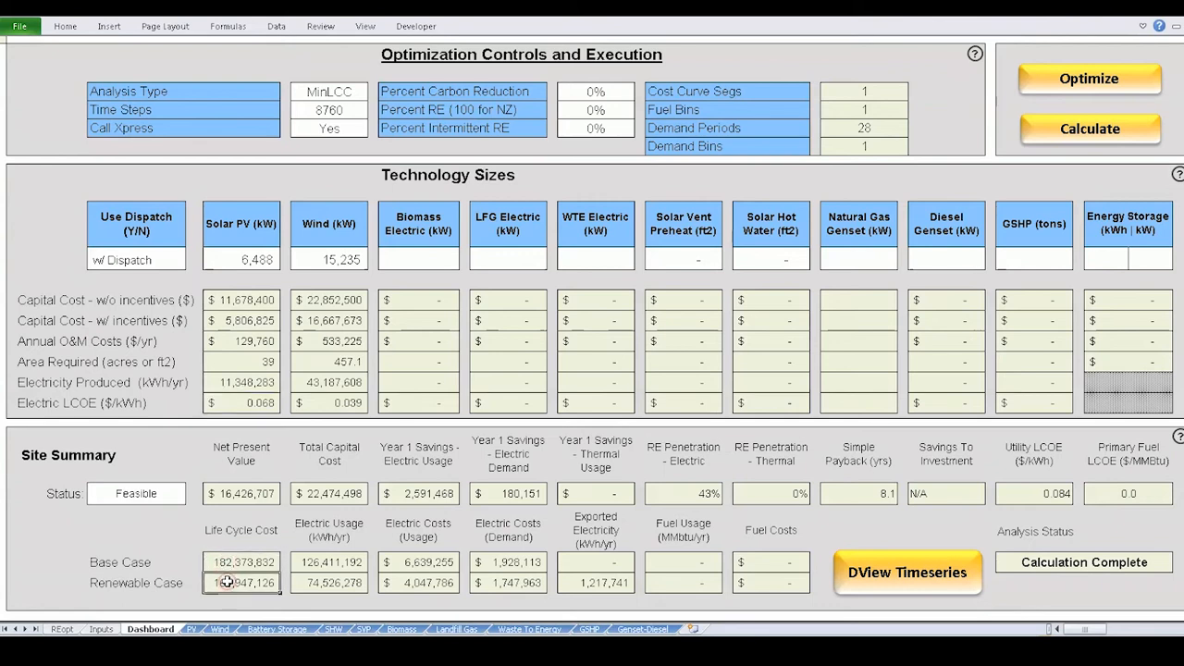
Check the net present value, examine the July electric dispatch time series in the data viewer, and return to the REopt workbook
click(230, 493)
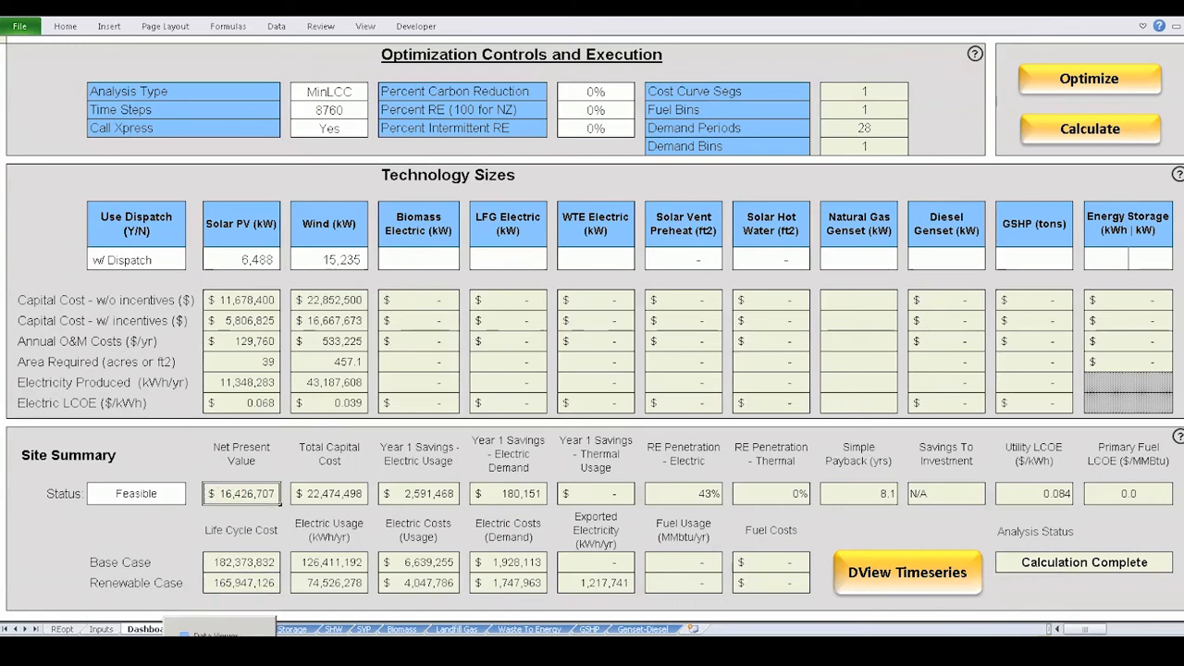
click(219, 653)
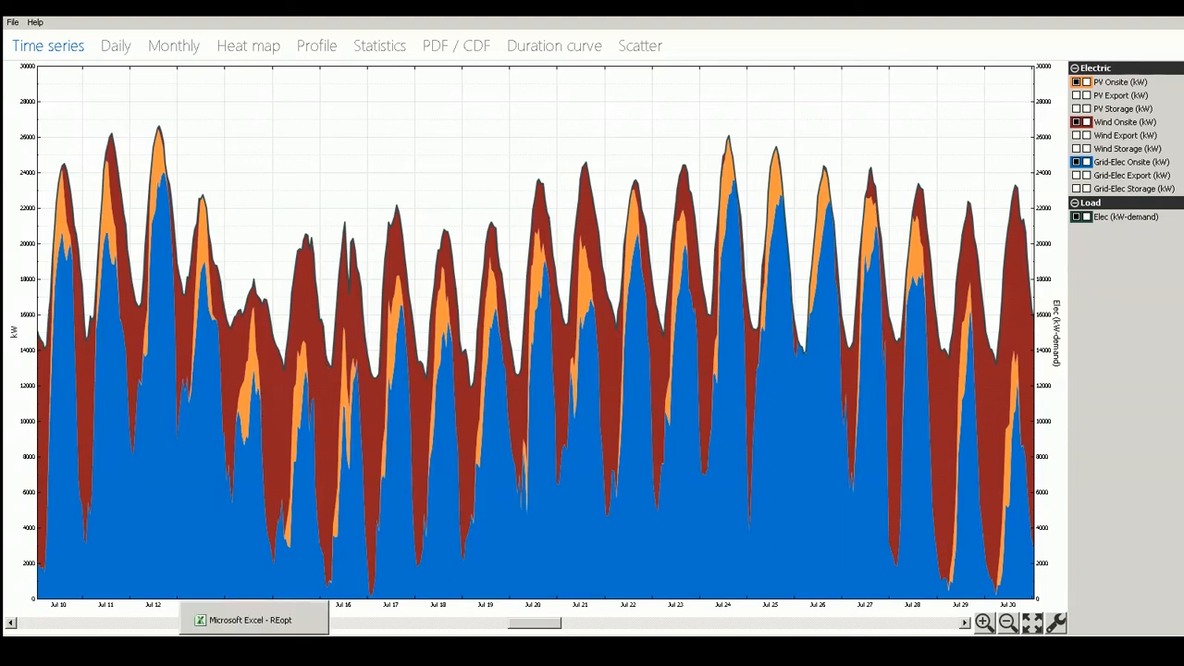
click(249, 620)
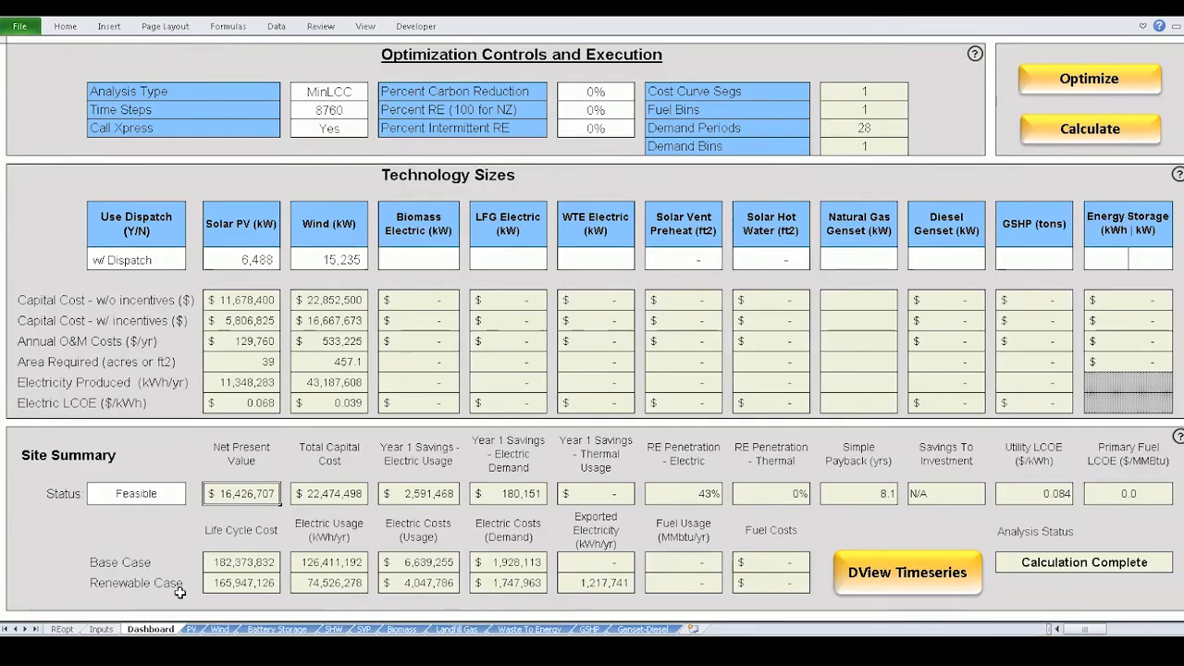
Set the maximum wind system size to 0 kW, rerun the optimization from the Dashboard sheet and check the solar PV size
click(218, 629)
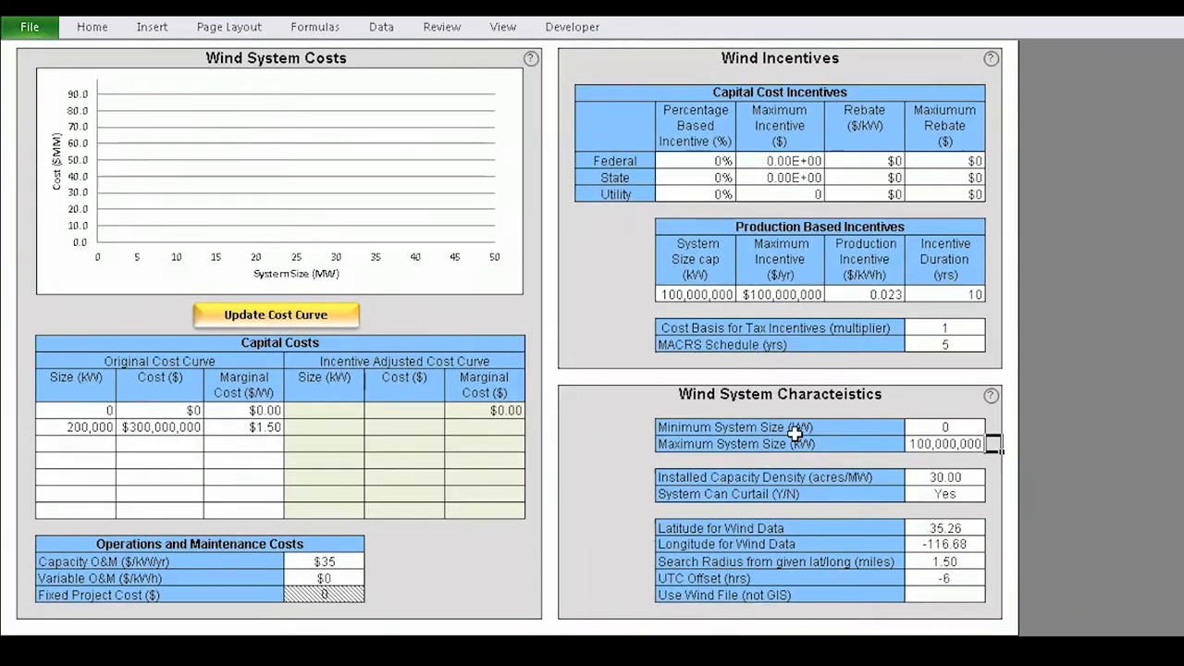
click(920, 442)
text(0)
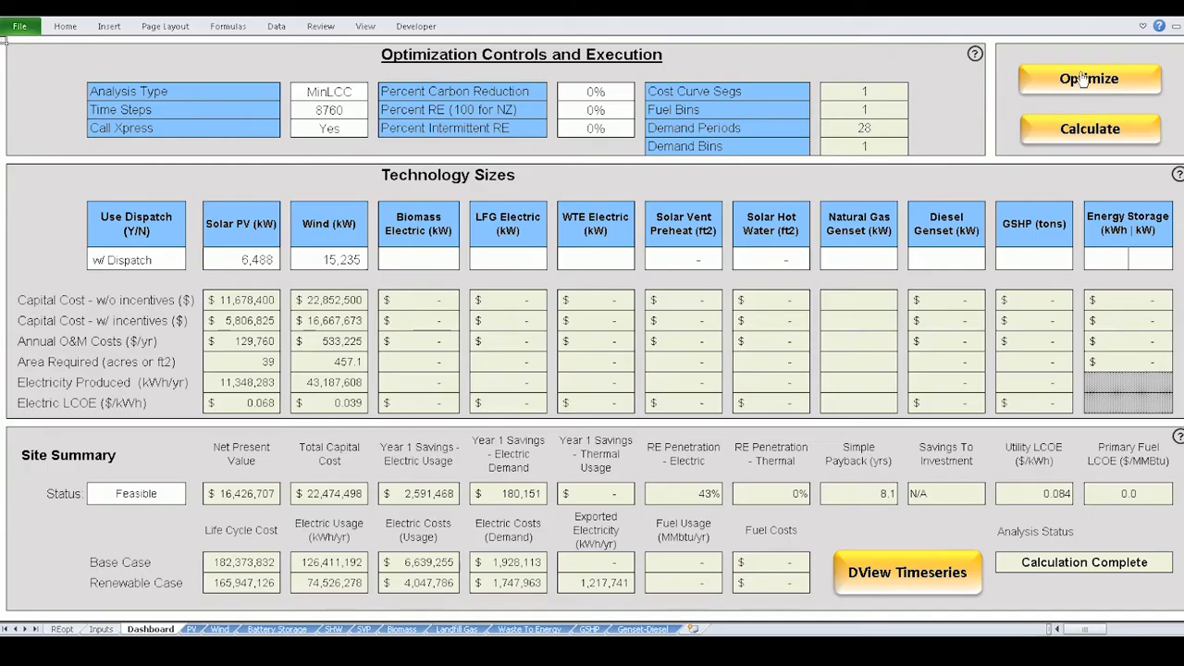
click(1082, 79)
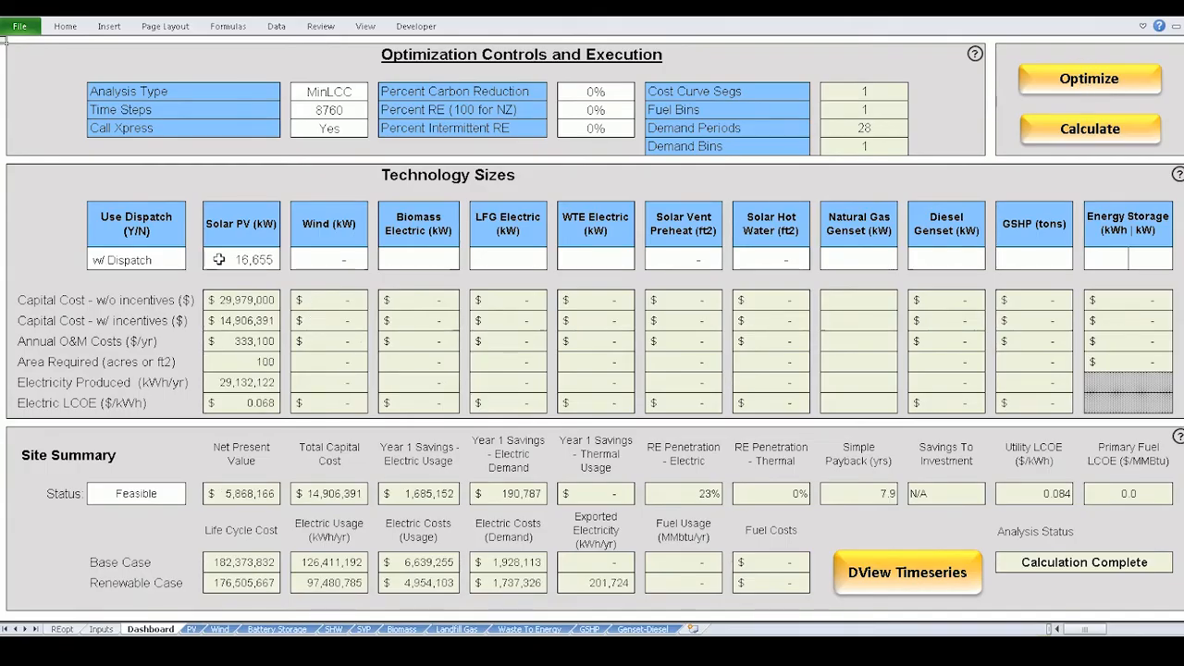
click(262, 260)
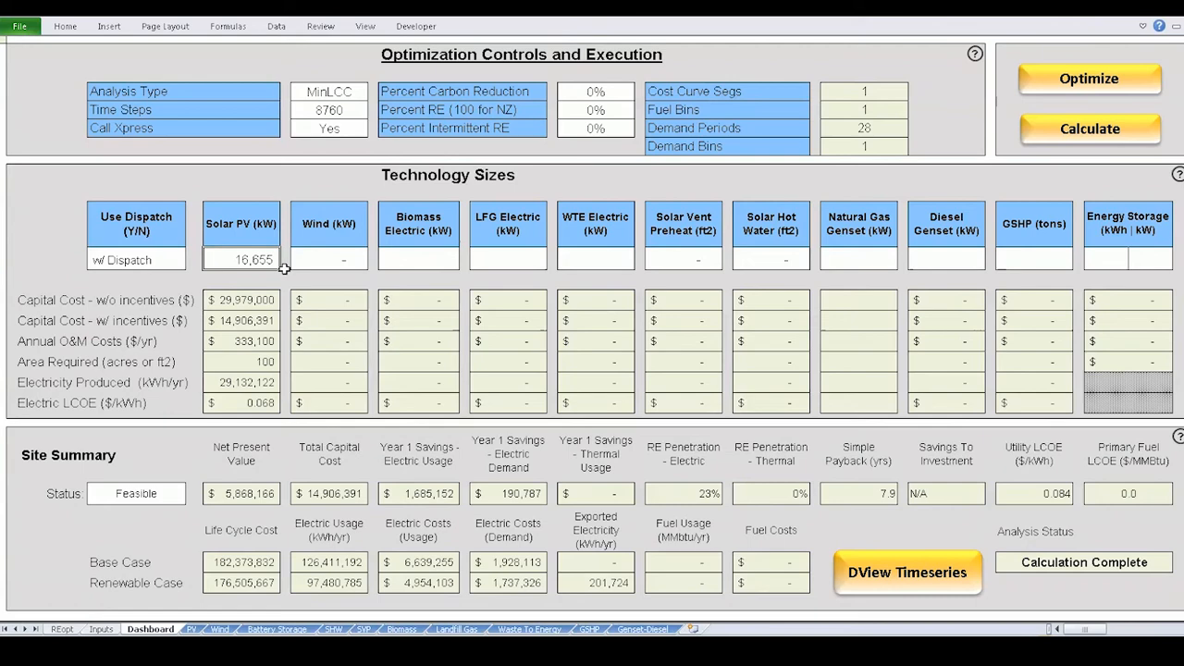
On the Battery Storage sheet, set the maximum system size to 100,000 kWh and the maximum inverter size to 100,000 kW
click(268, 629)
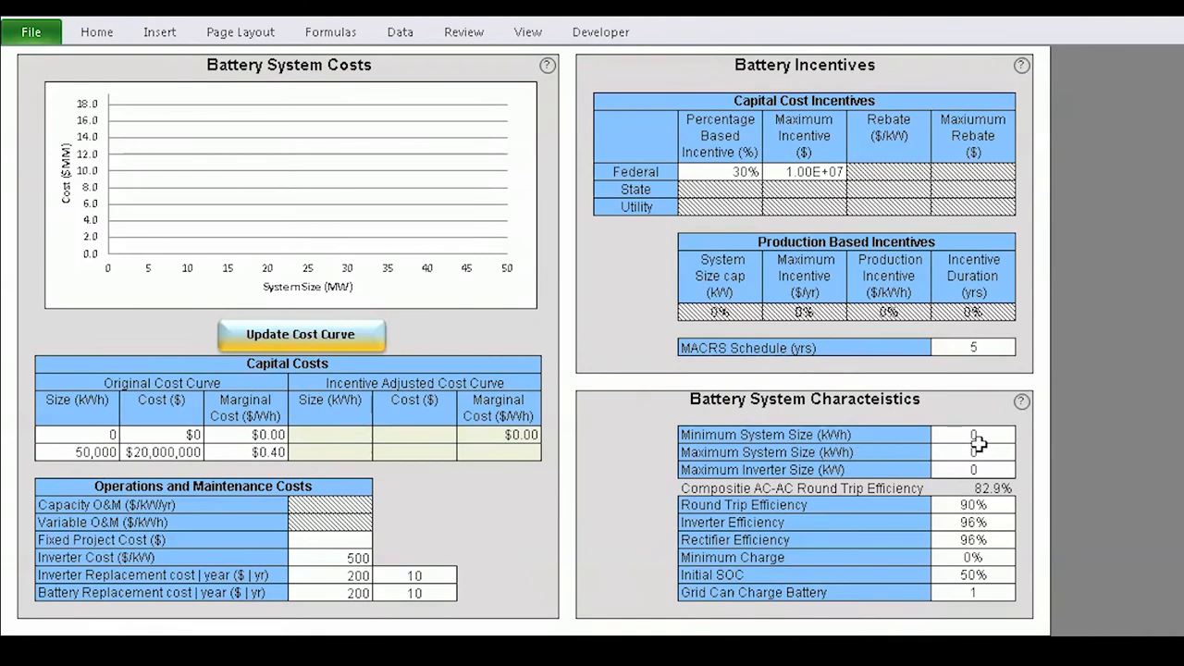
click(978, 450)
text(100000)
key(Return)
text(100,000)
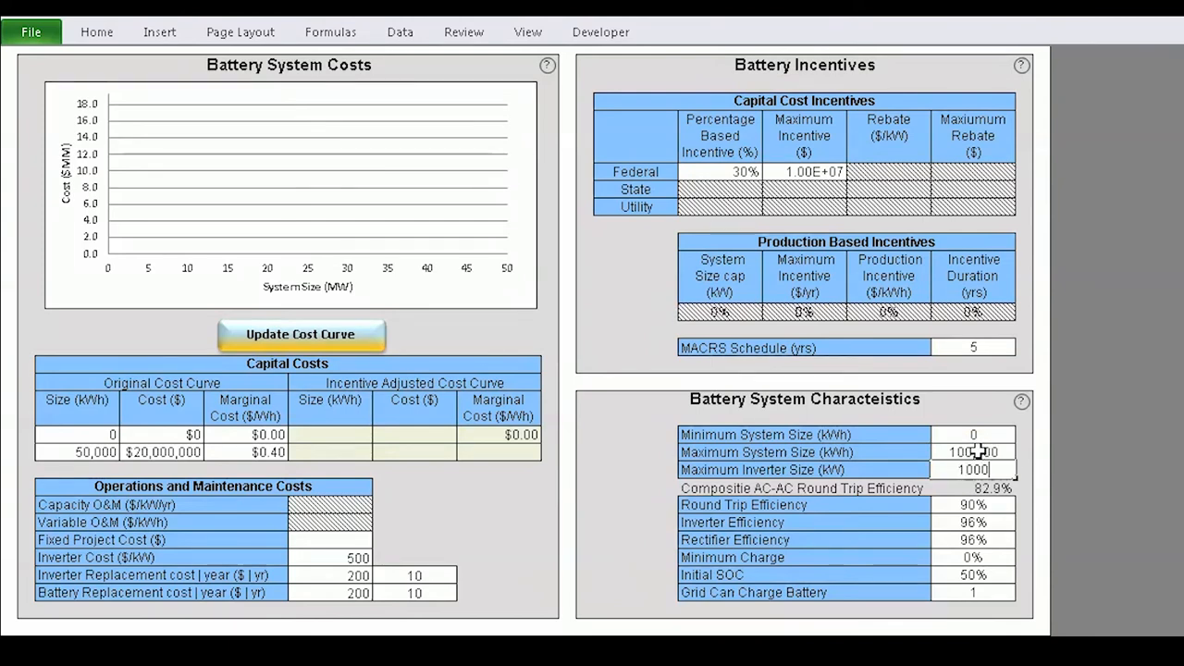
key(Return)
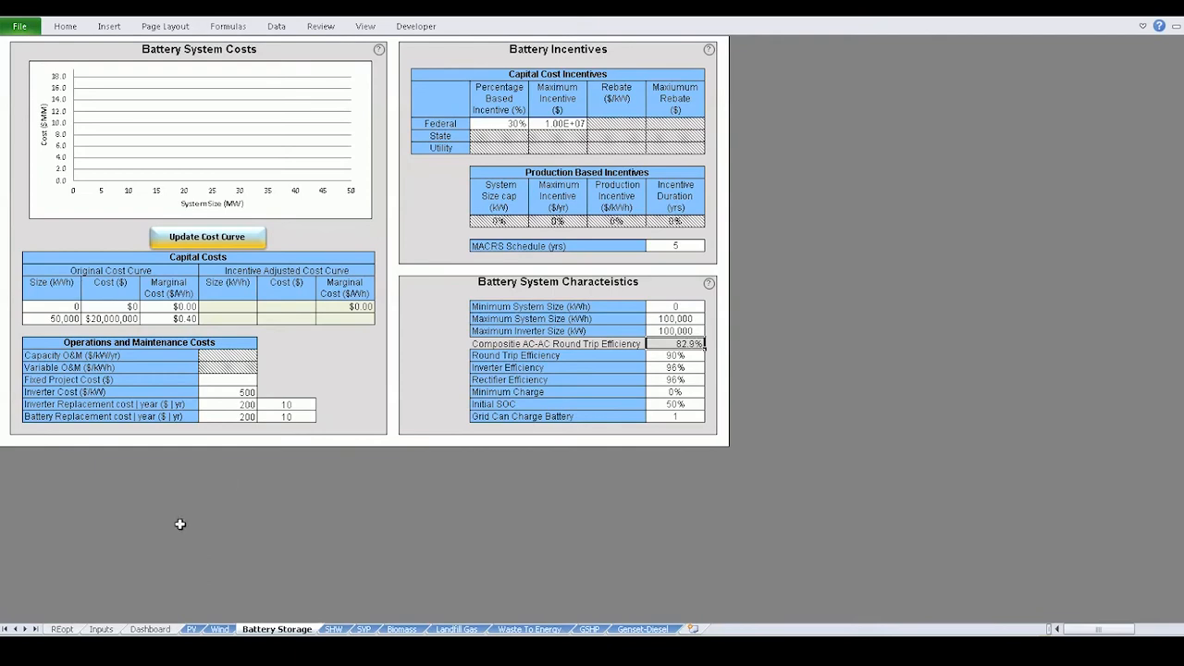
Rerun the optimization from the Dashboard sheet and check the energy storage capacity, its power rating and the solar PV size
click(153, 629)
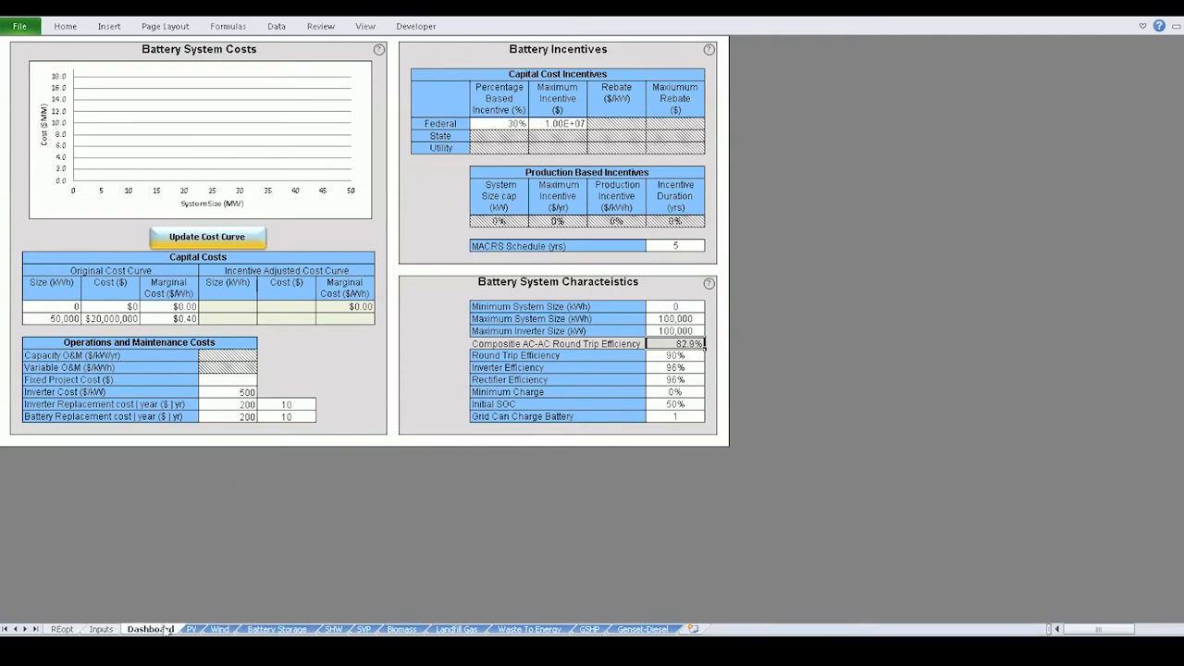
click(1068, 79)
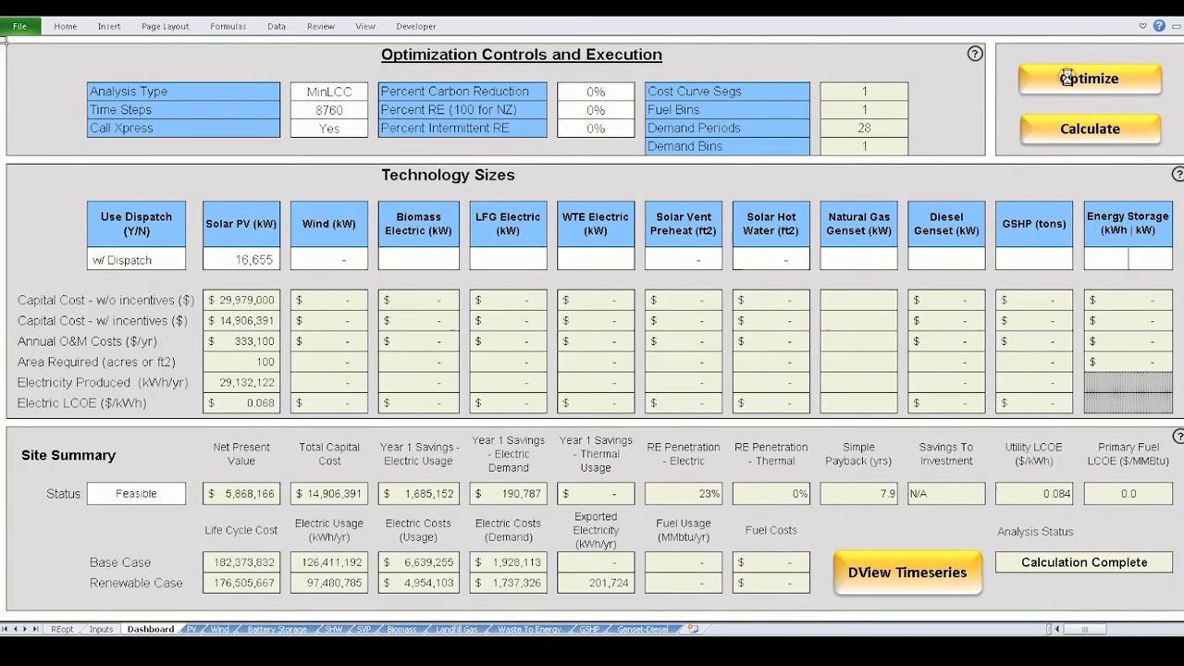
click(1097, 260)
click(1151, 260)
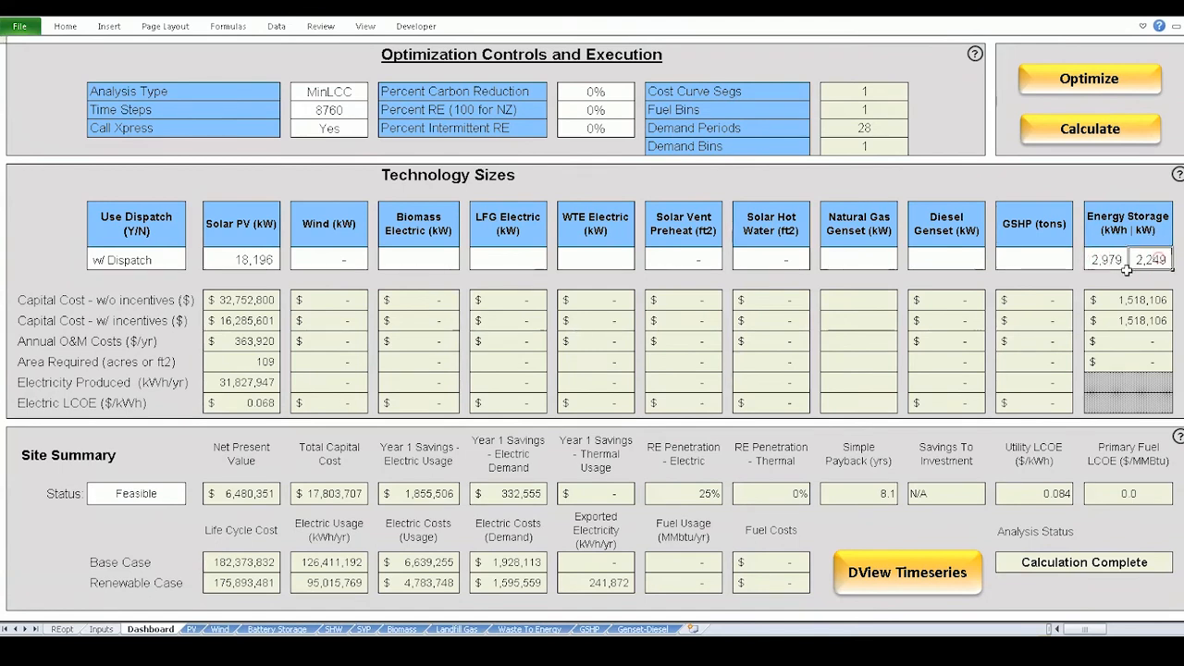
click(260, 259)
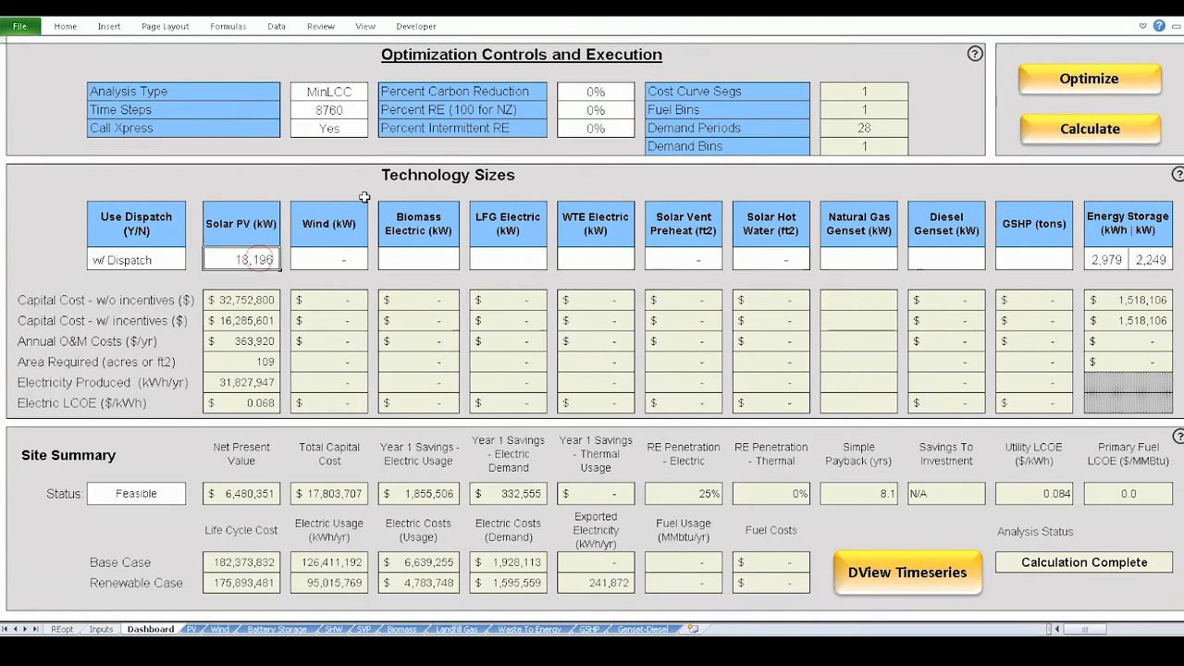